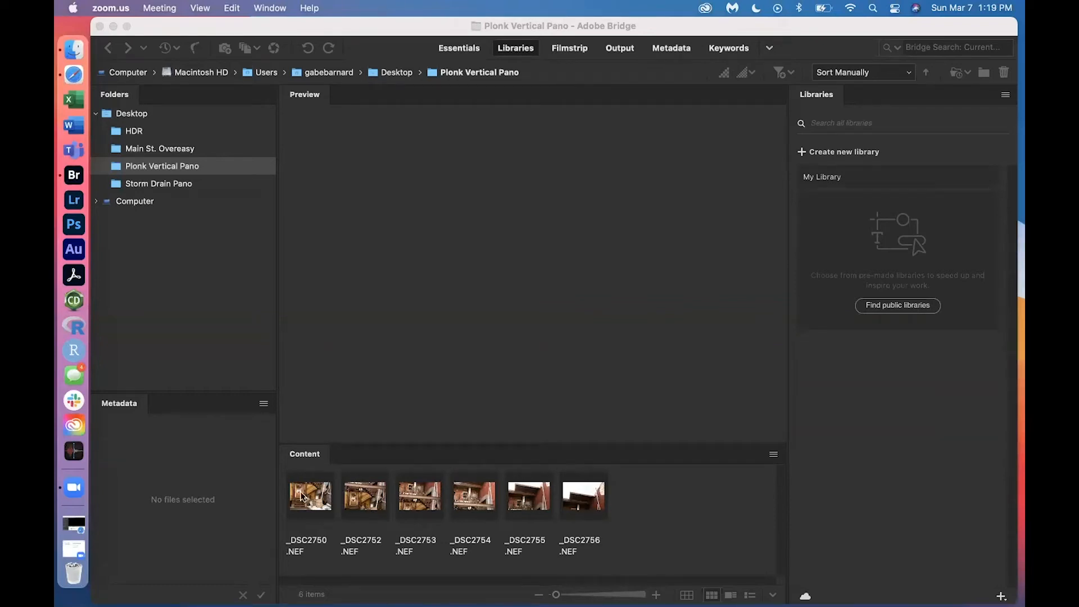
Examine the six source photos in sequence, checking how the vertical frames overlap from _DSC2750.NEF up to _DSC2756.NEF.
left_click(302, 494)
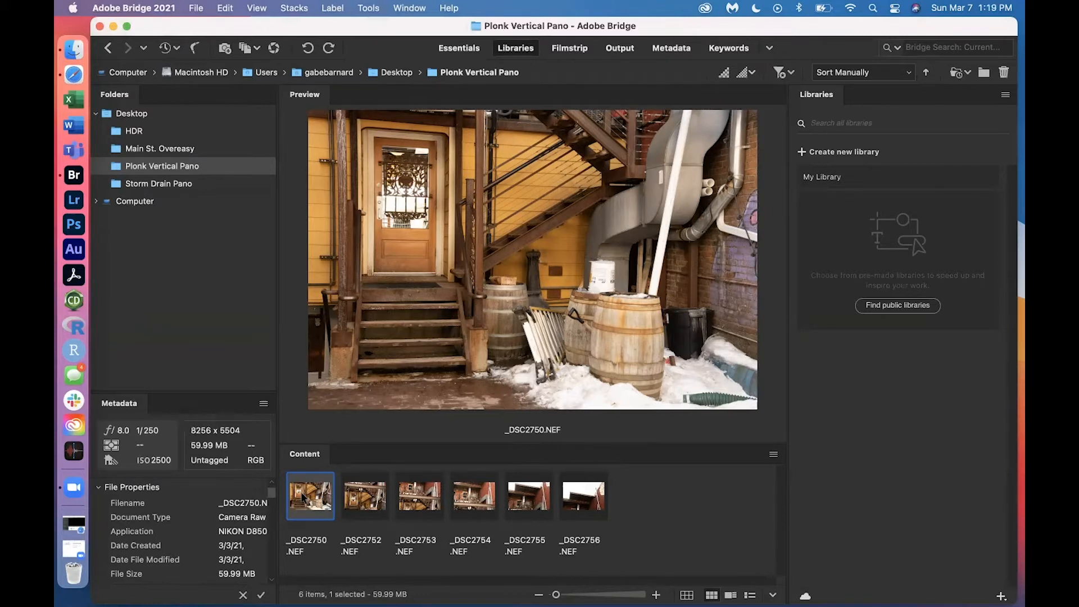
left_click(364, 500)
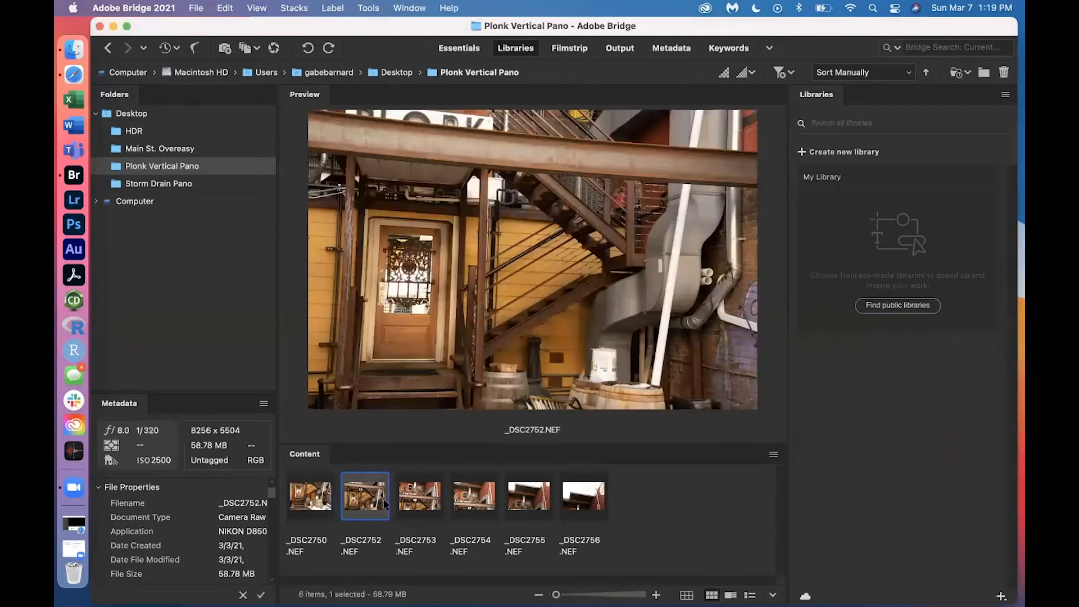
left_click(408, 505)
left_click(477, 503)
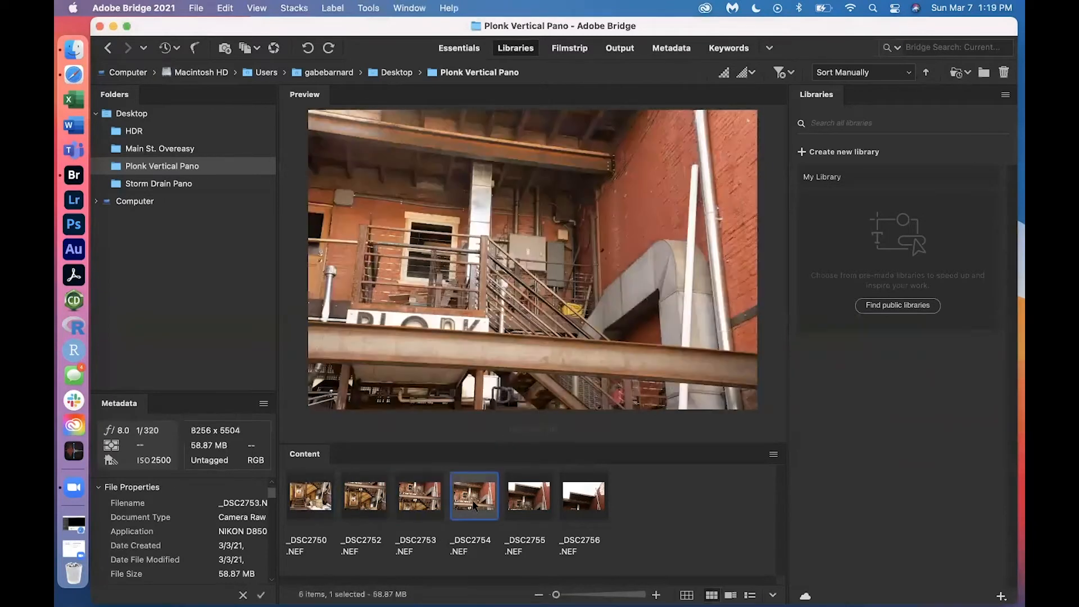
left_click(529, 502)
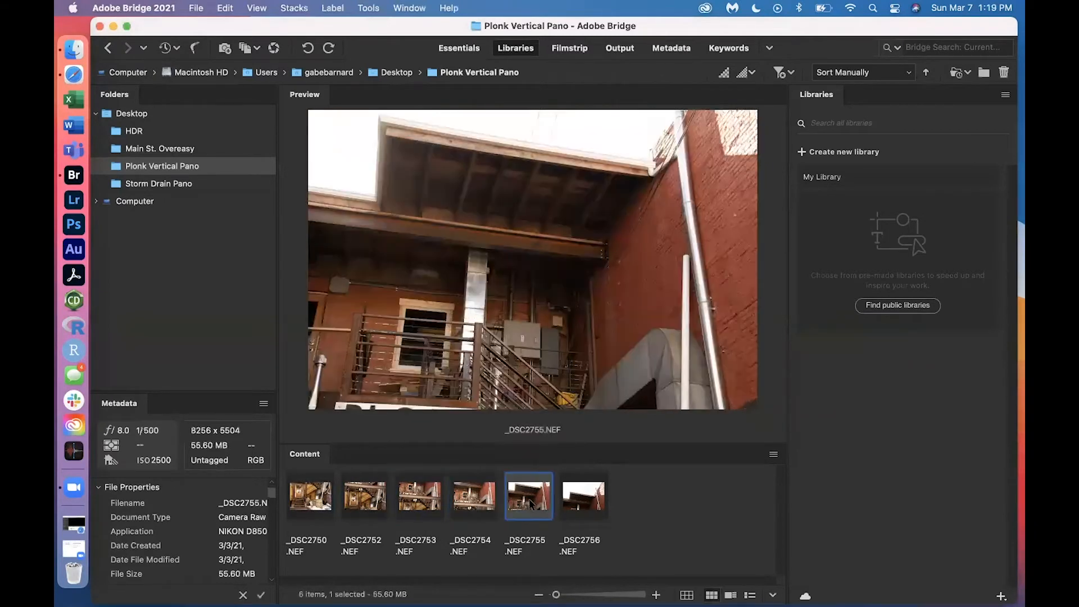
left_click(579, 502)
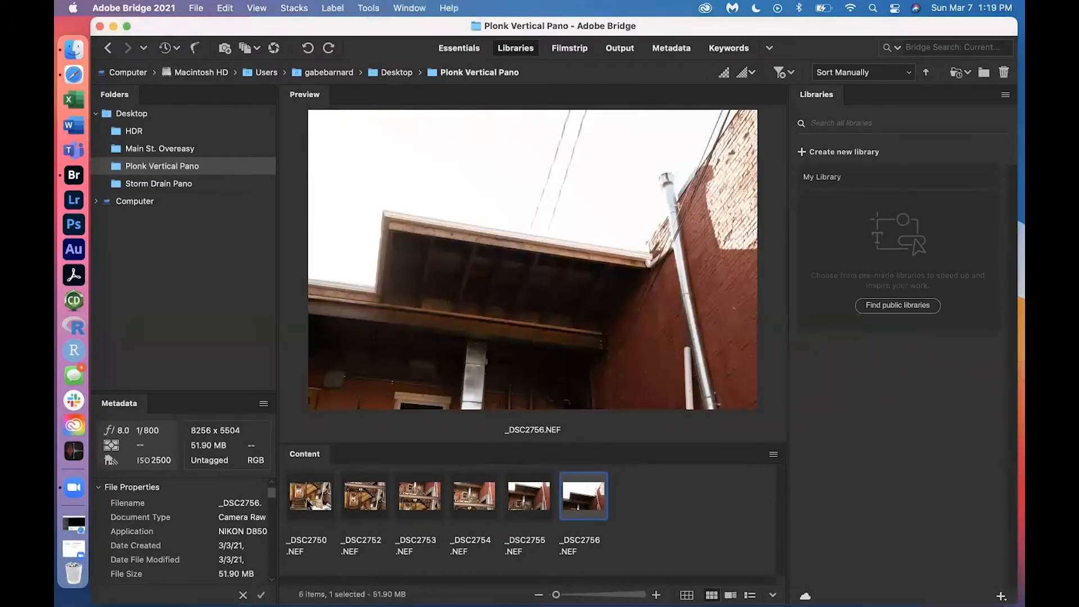
left_click(308, 503)
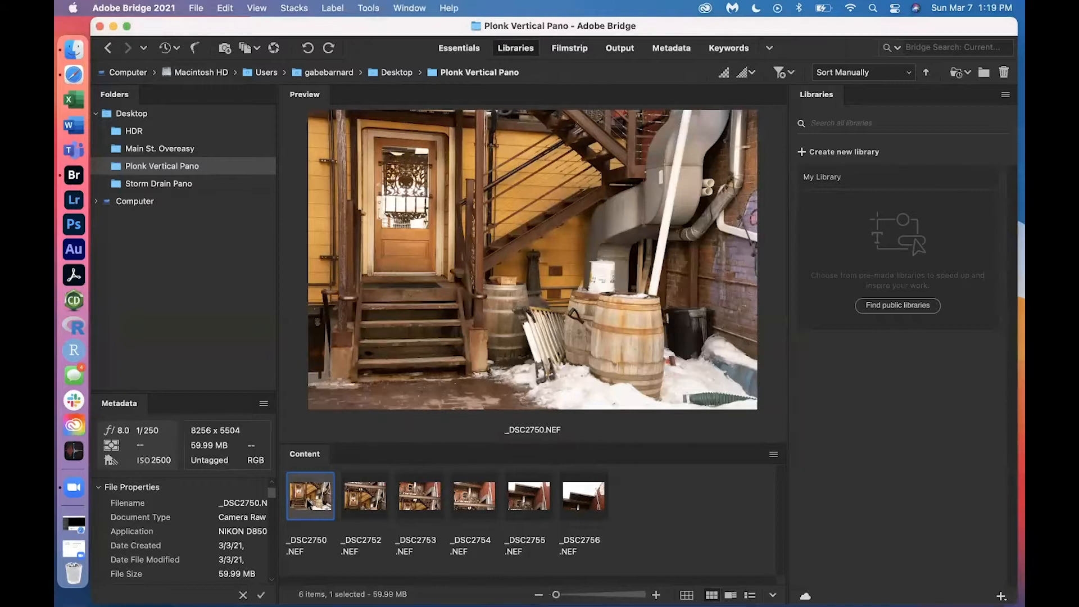
key("Right")
key("Right")
key("Right")
key("Right")
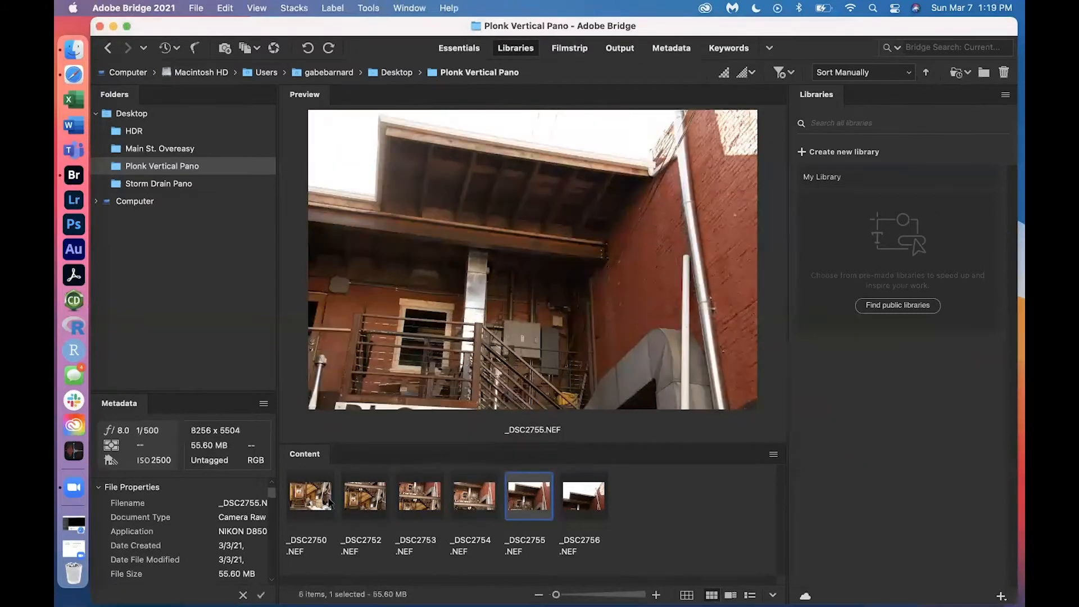
key("Right")
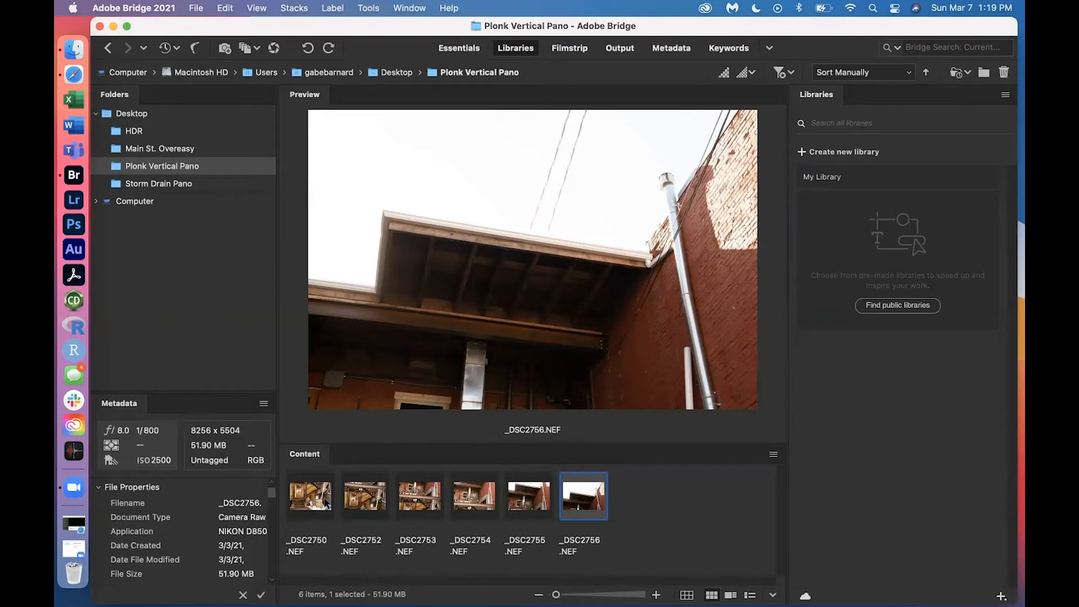
left_click(325, 502)
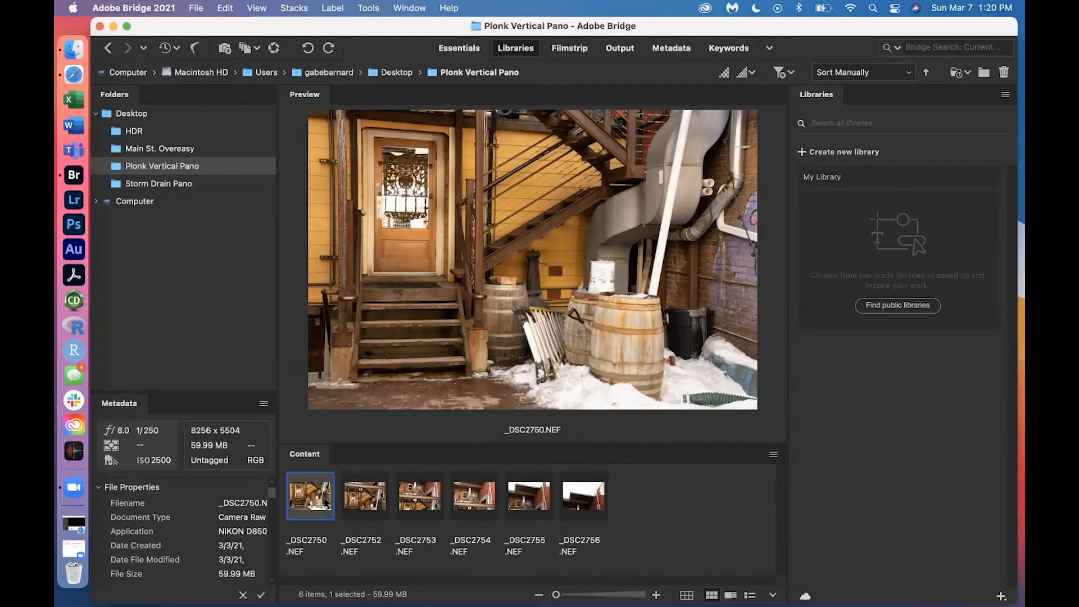
key("Right")
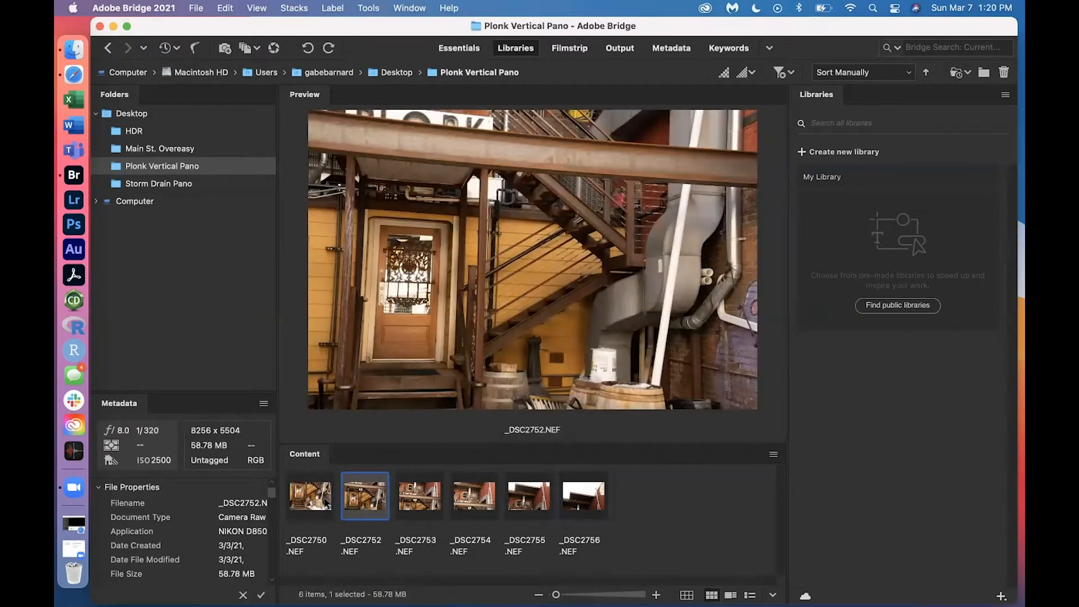
key("Right")
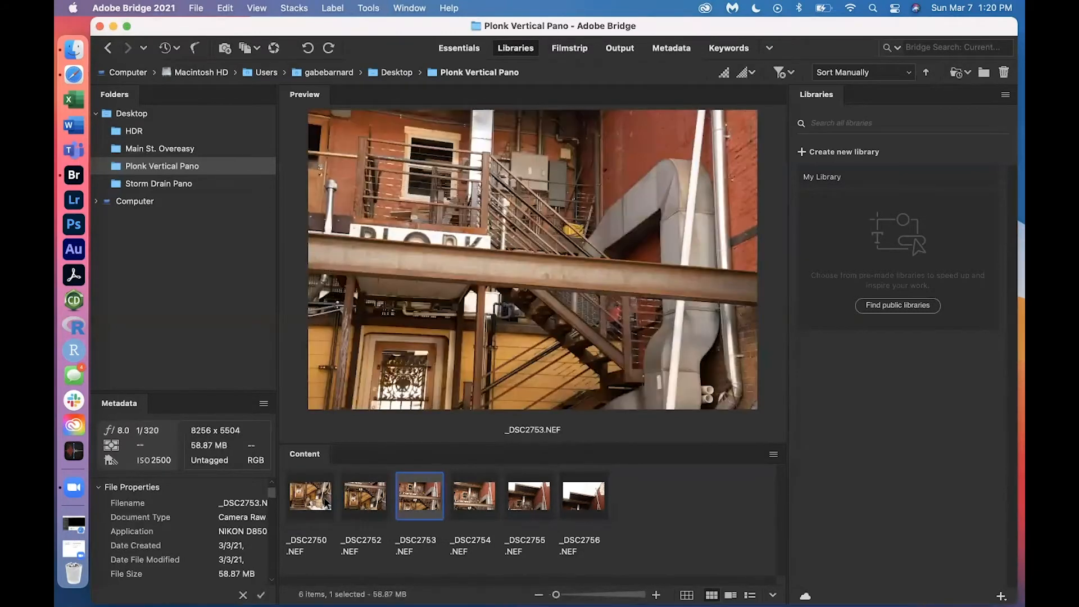
key("Right")
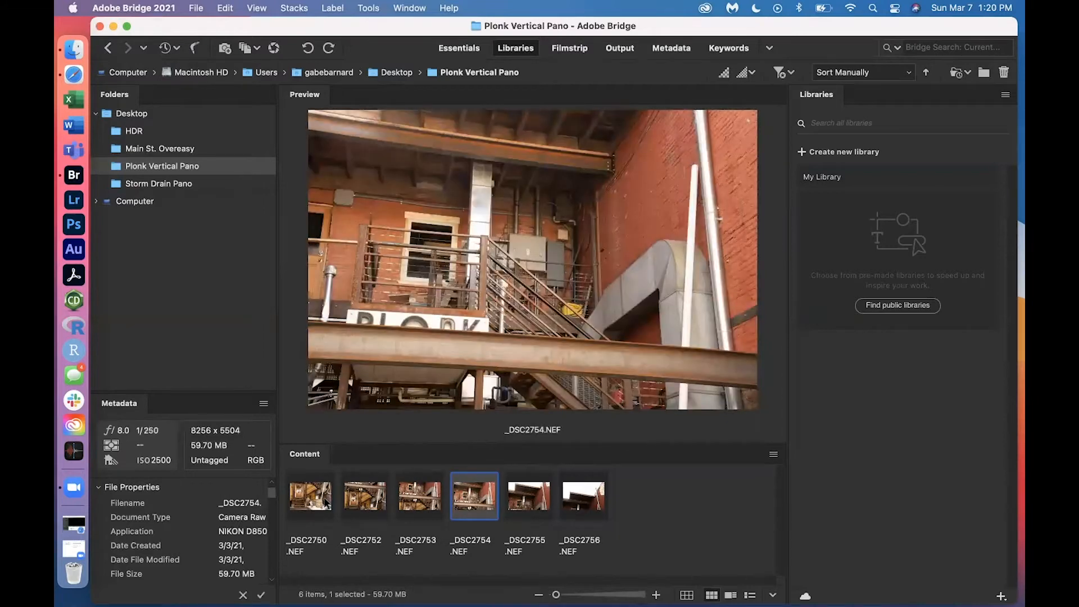
key("Right")
key("Right")
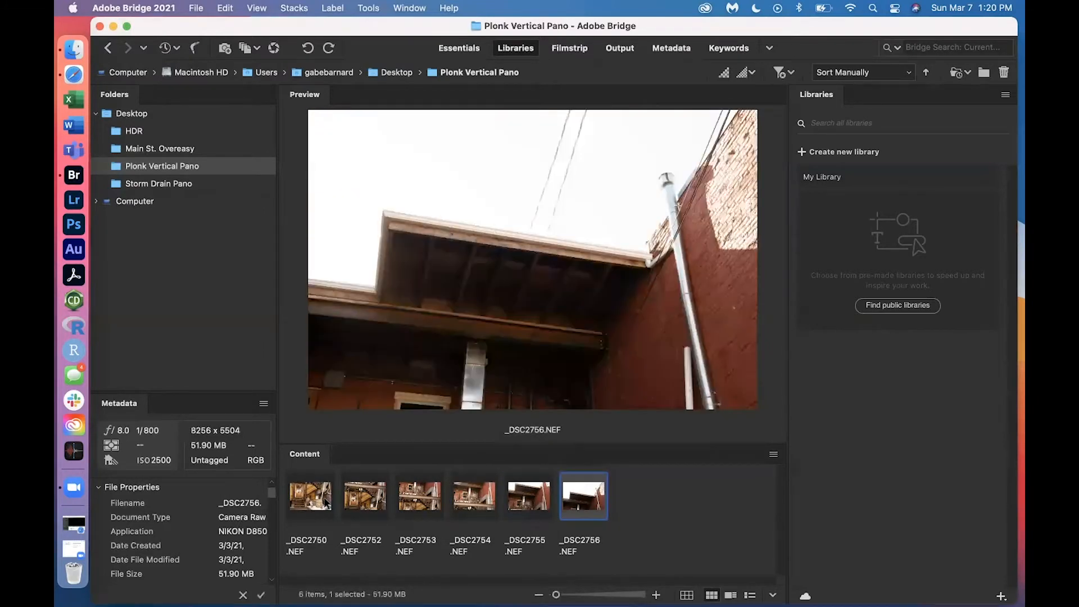
left_click(305, 499)
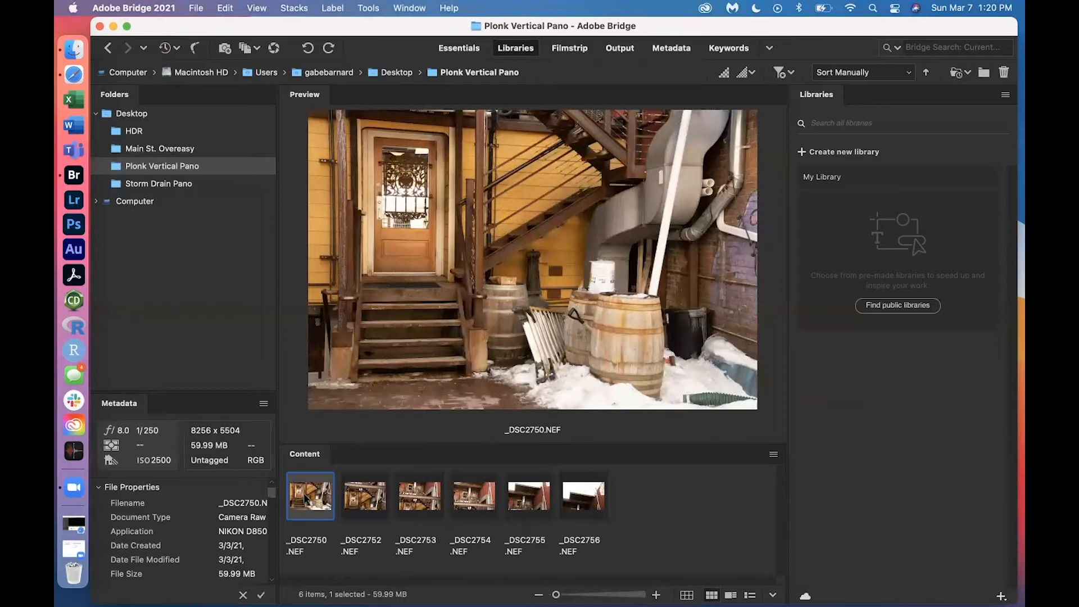
key("Right")
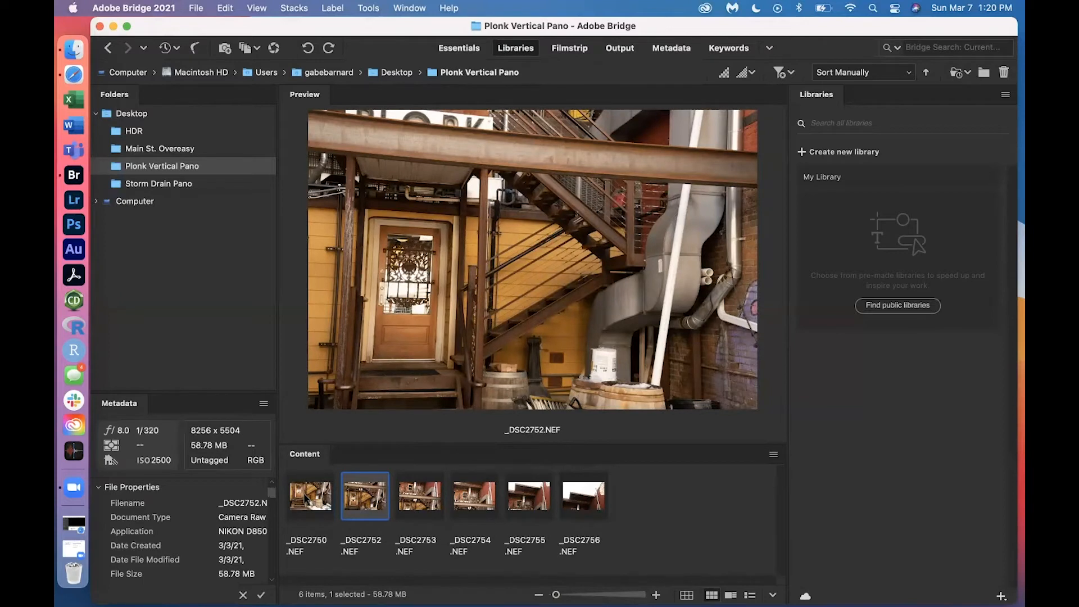
key("Right")
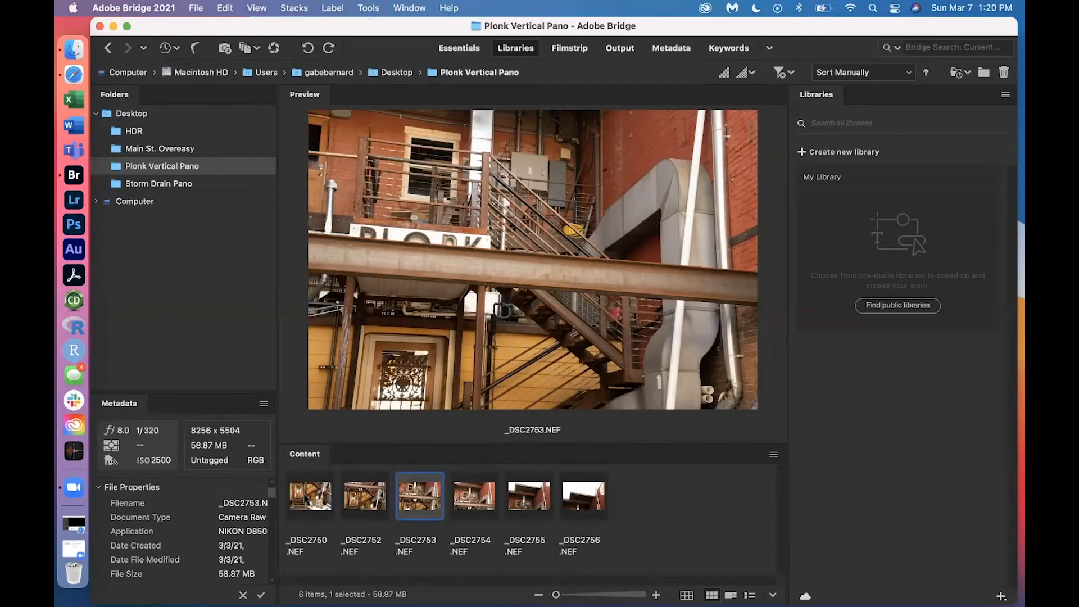
Open all six photos from _DSC2750.NEF to _DSC2756.NEF together in Camera Raw.
left_click(604, 545)
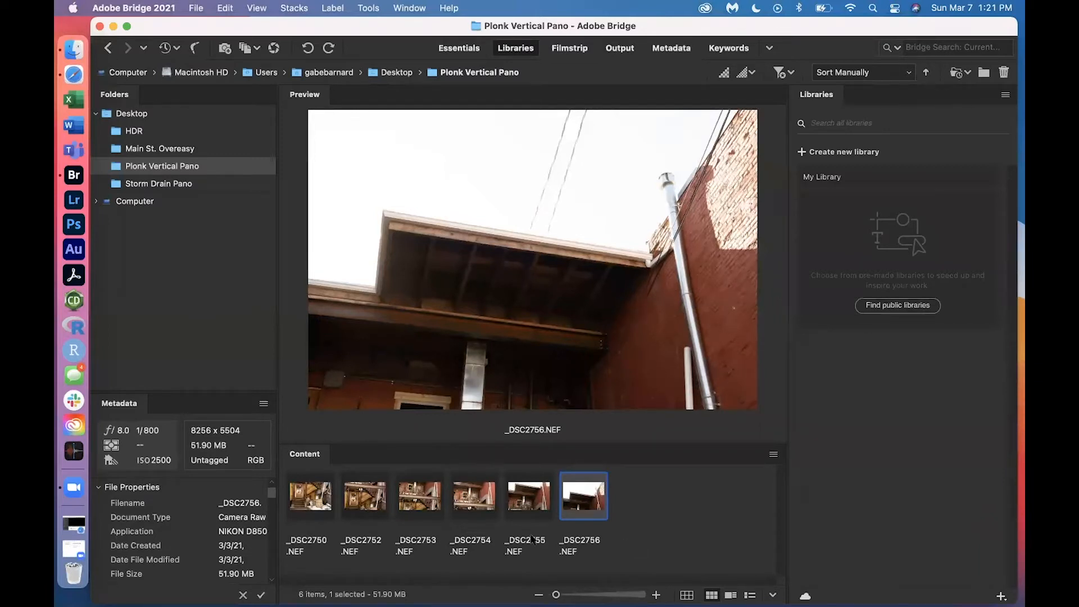
left_click(298, 494, "shift")
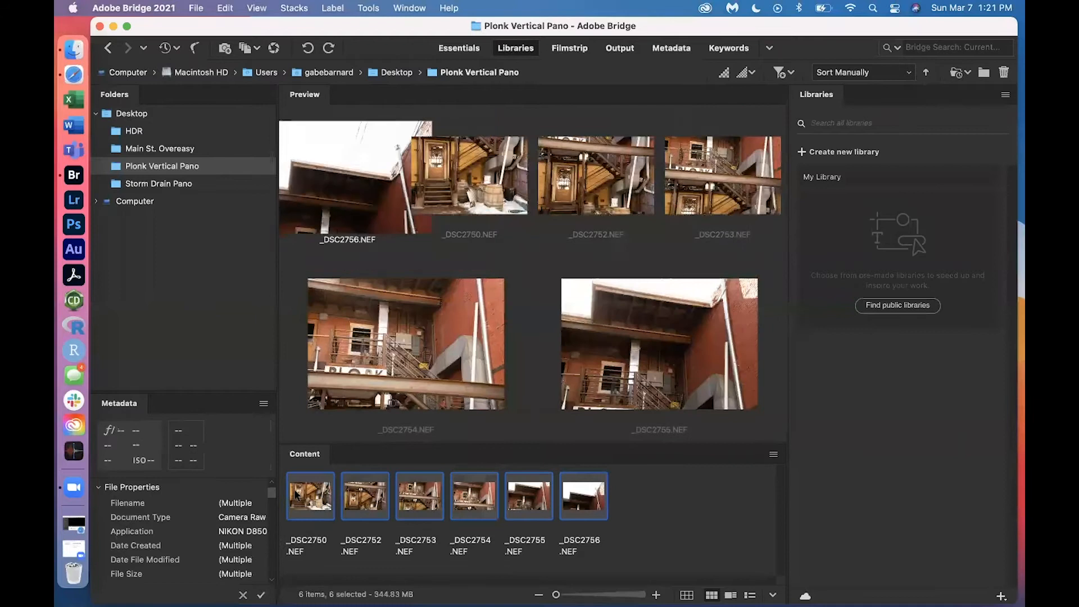
right_click(366, 505)
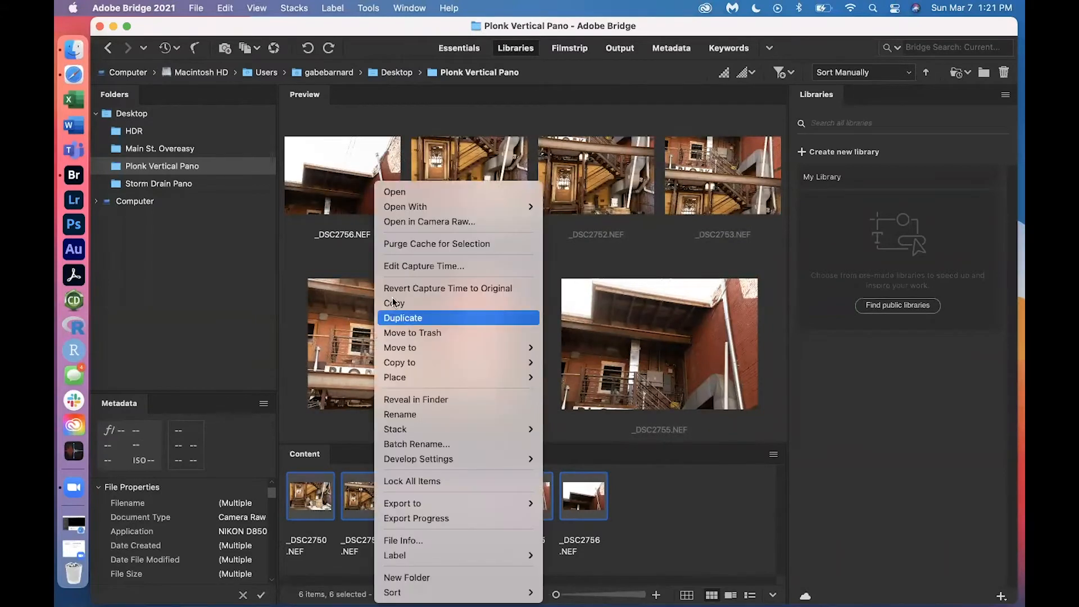
left_click(520, 223)
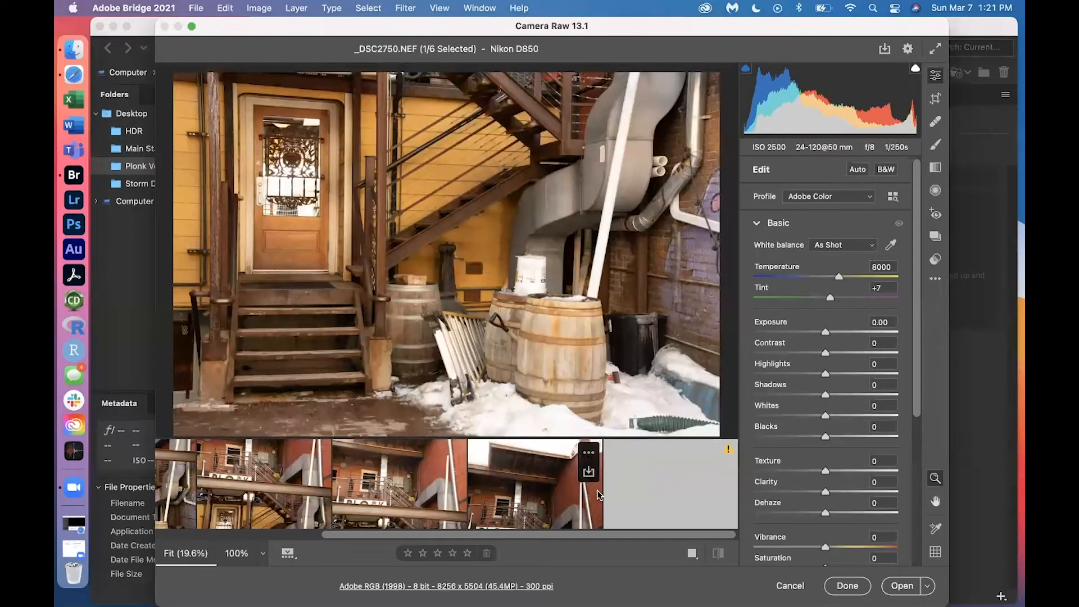
Select all six photos in the filmstrip and start a Merge to Panorama, declining the HDR panorama option.
key("shift")
left_click(659, 487, "shift")
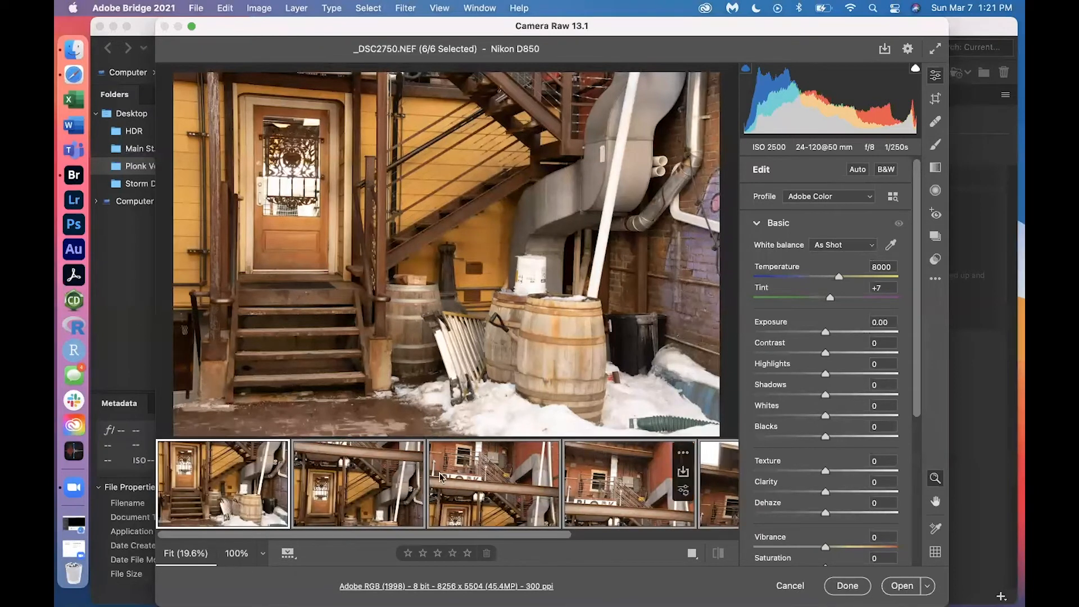
right_click(330, 471)
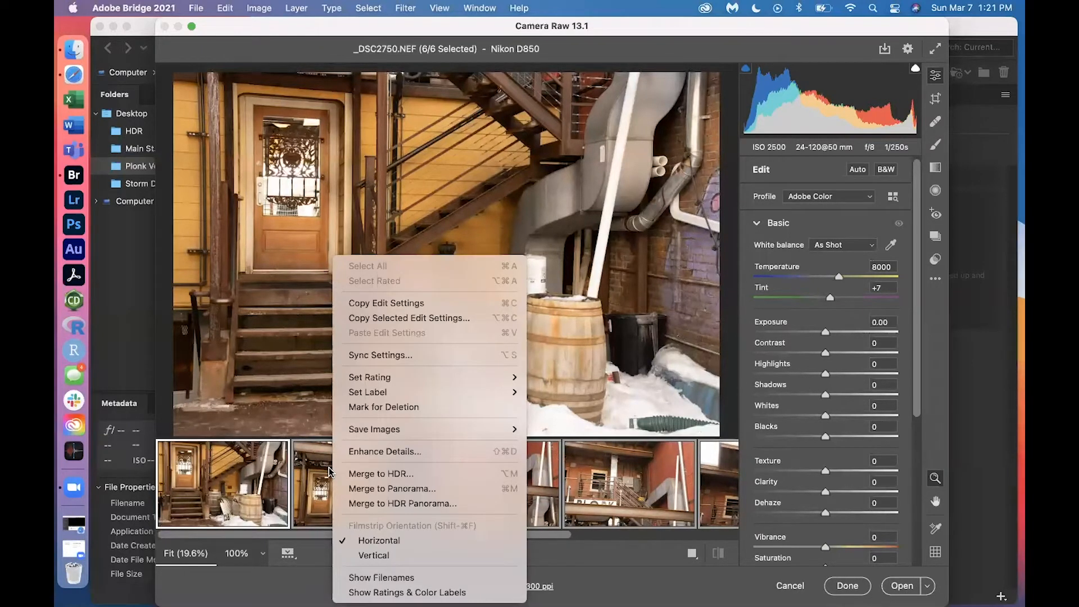
left_click(367, 488)
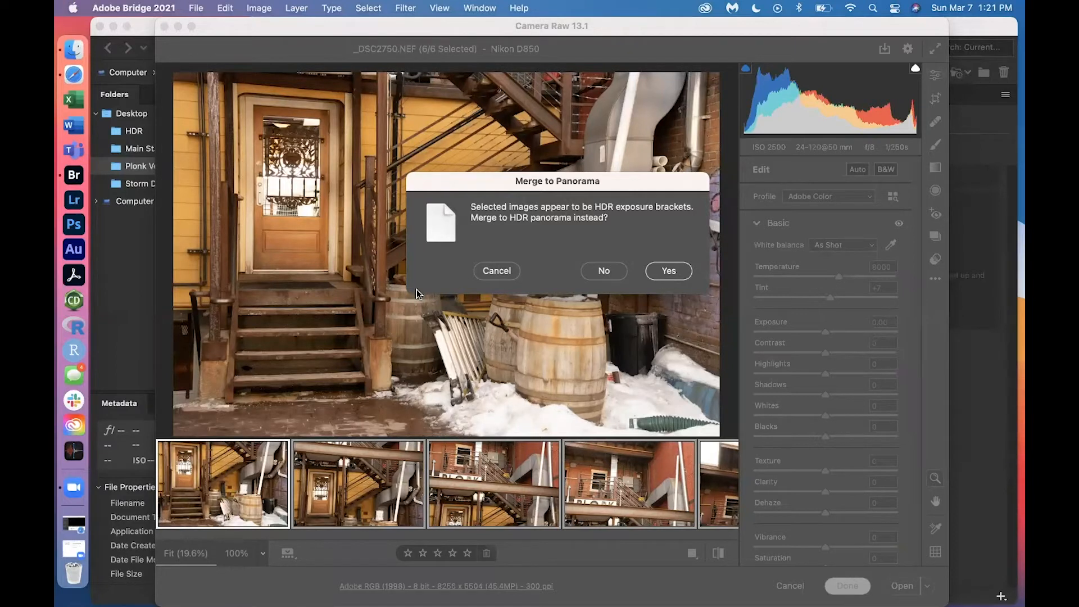
left_click(605, 270)
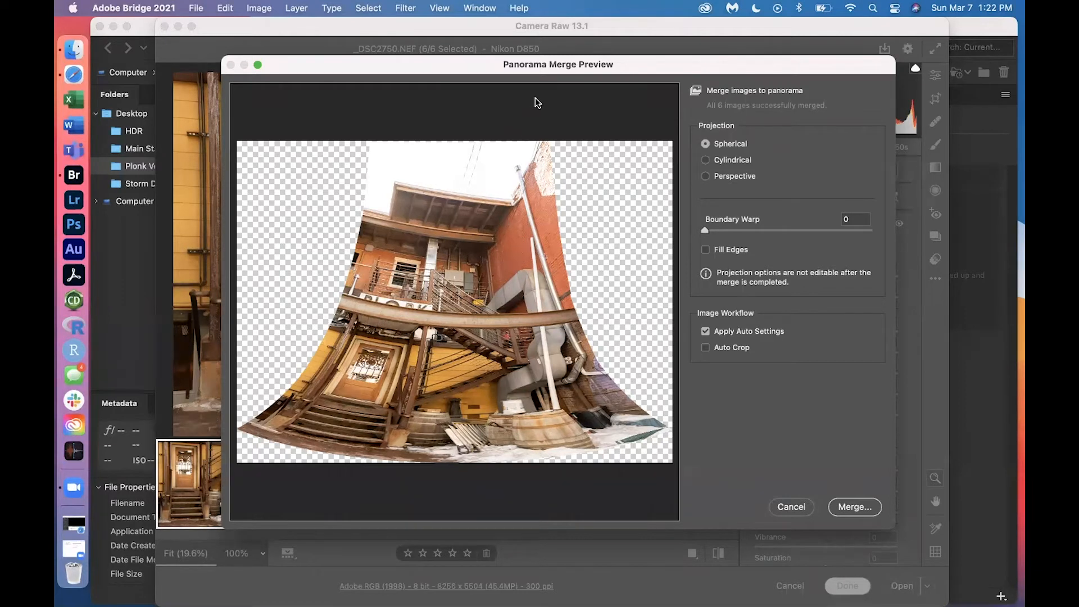
Try the Cylindrical projection for the panorama, dismiss the alert, and choose the Perspective projection instead.
left_click(705, 160)
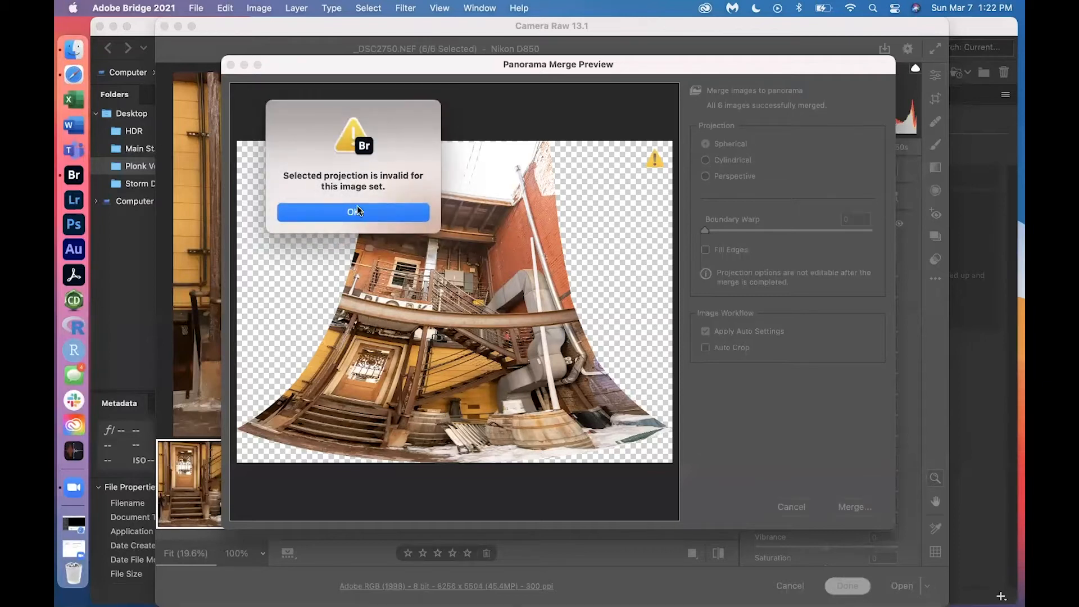
left_click(358, 214)
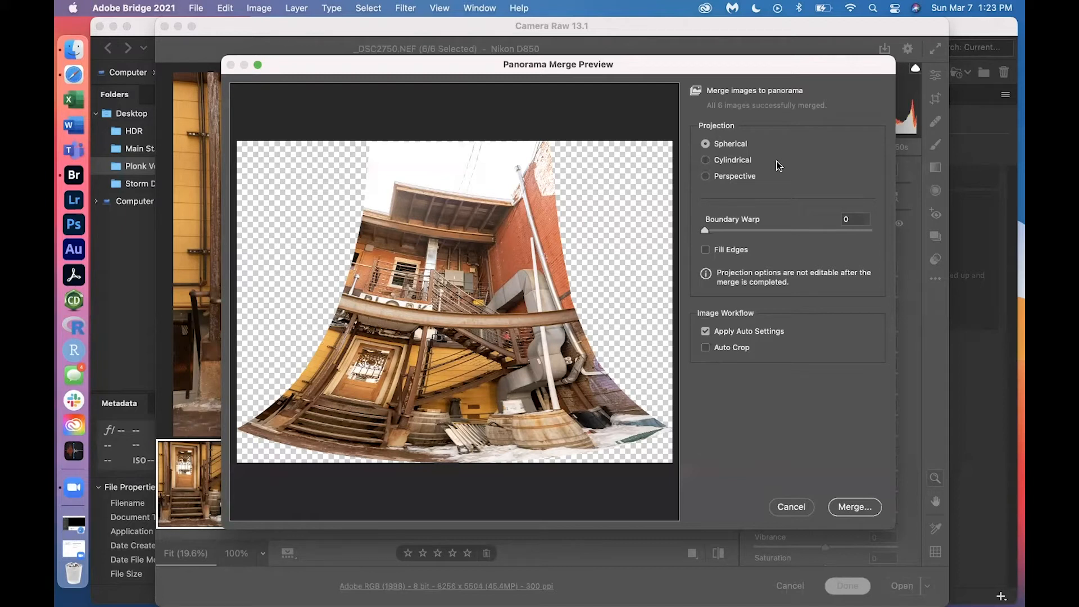
left_click(704, 177)
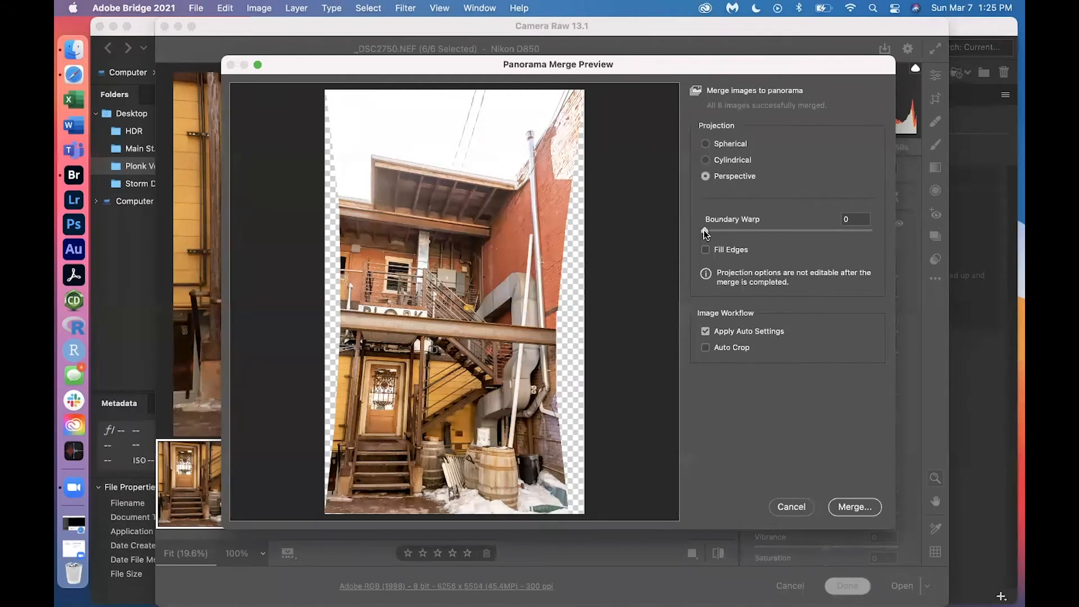
Try Boundary Warp at 100 and 68, settle on 49, and enable Auto Crop for the panorama.
left_click_drag(711, 229, 879, 235)
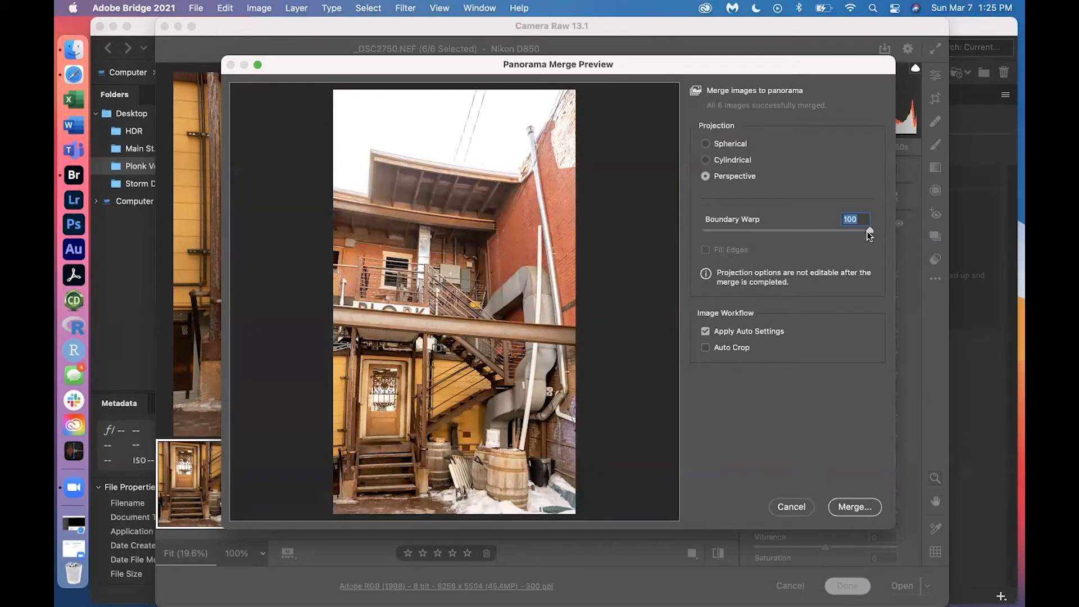
left_click_drag(867, 231, 816, 231)
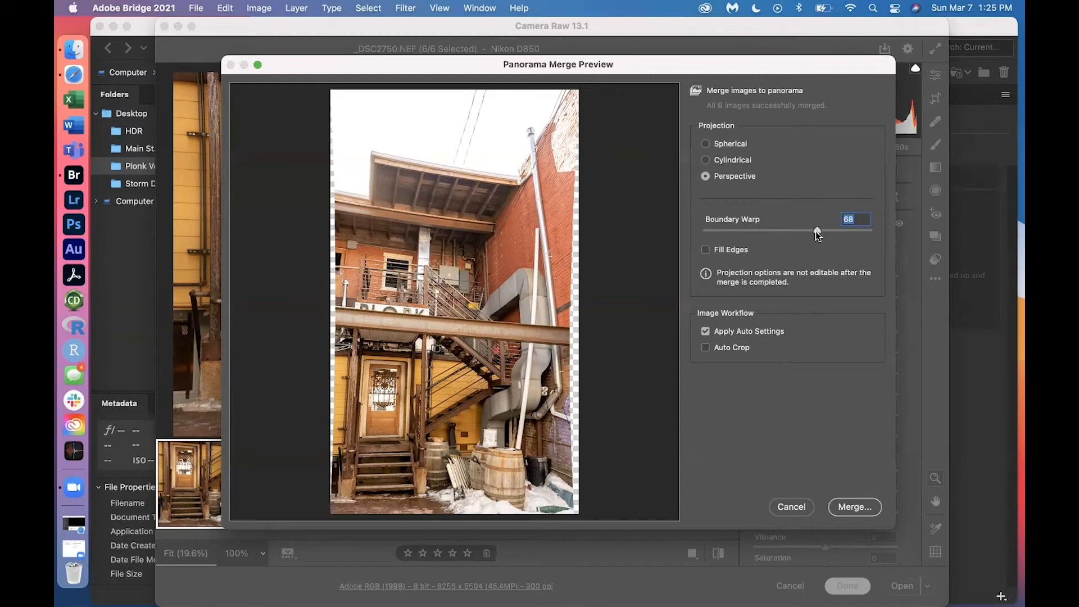
left_click_drag(817, 233, 784, 231)
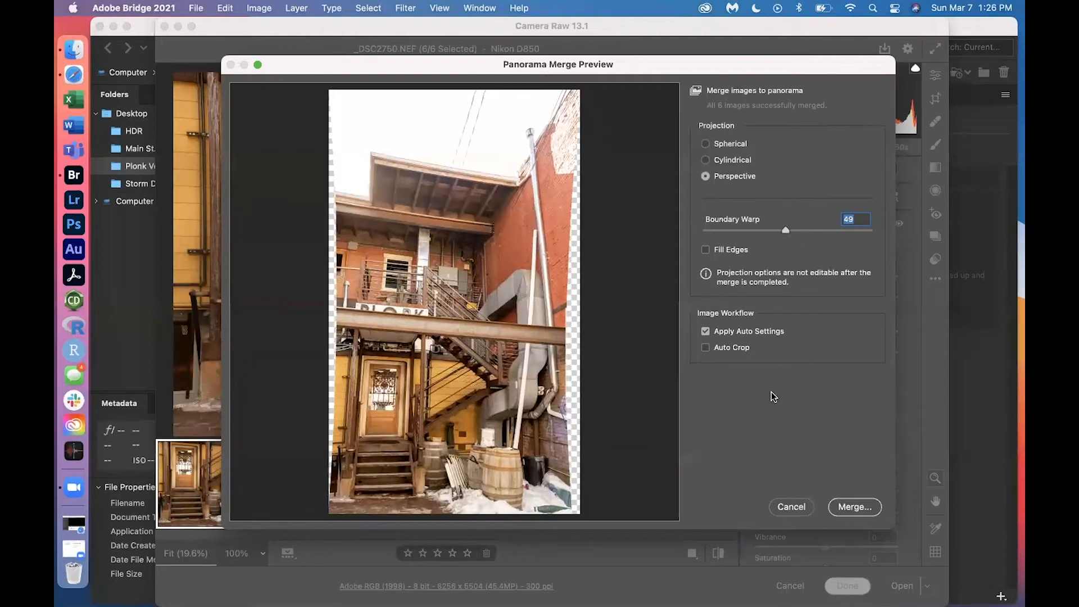
left_click(705, 347)
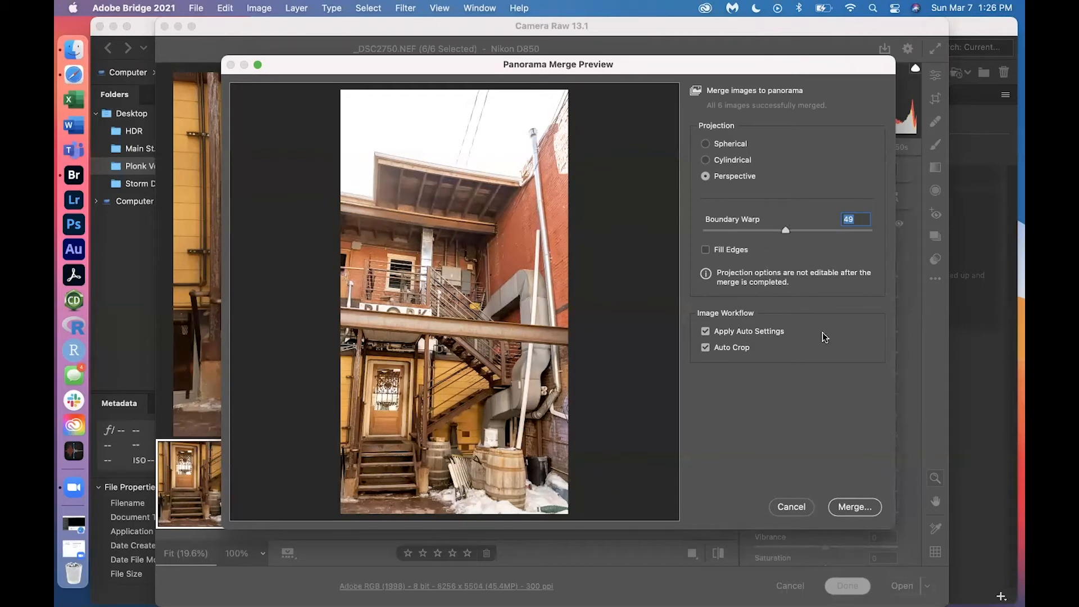
Merge the panorama and save it as Plonk-Pano.dng in the Plonk Vertical Pano folder.
left_click(845, 505)
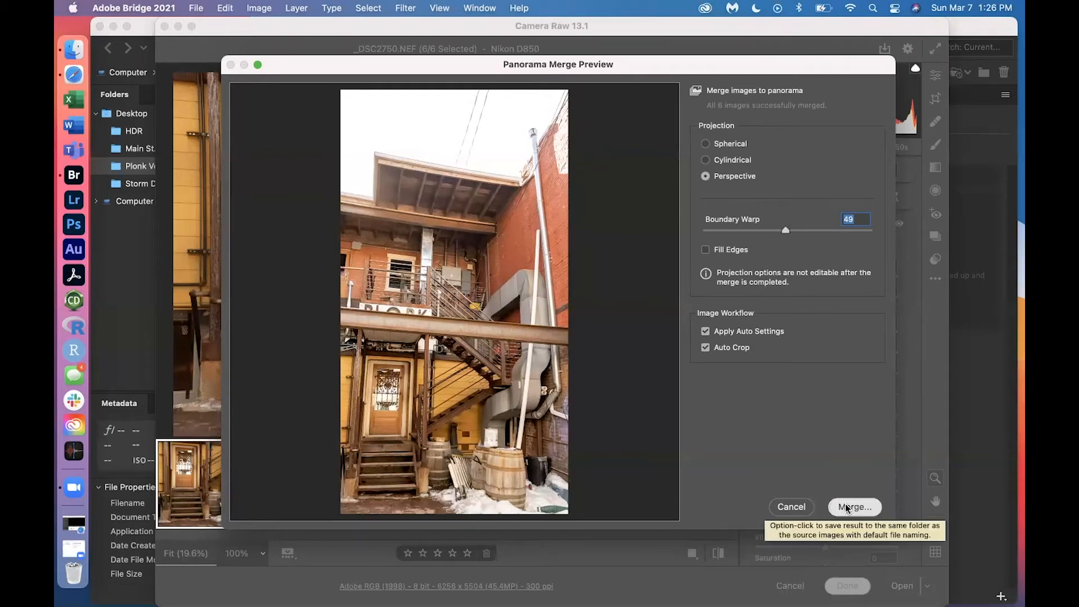
left_click(555, 133)
left_click_drag(555, 133, 505, 130)
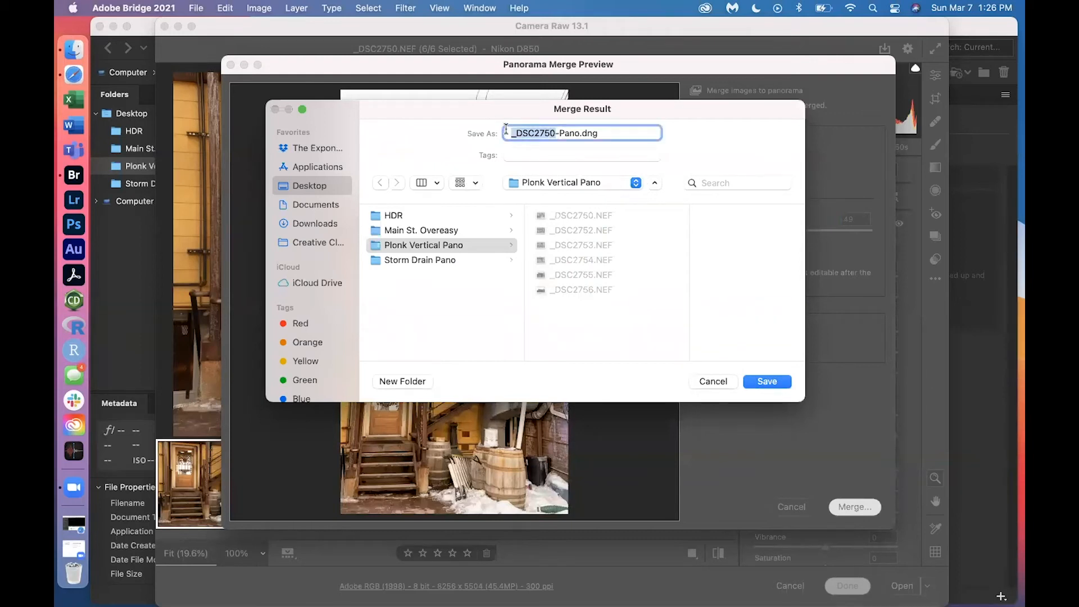
type("Plonk")
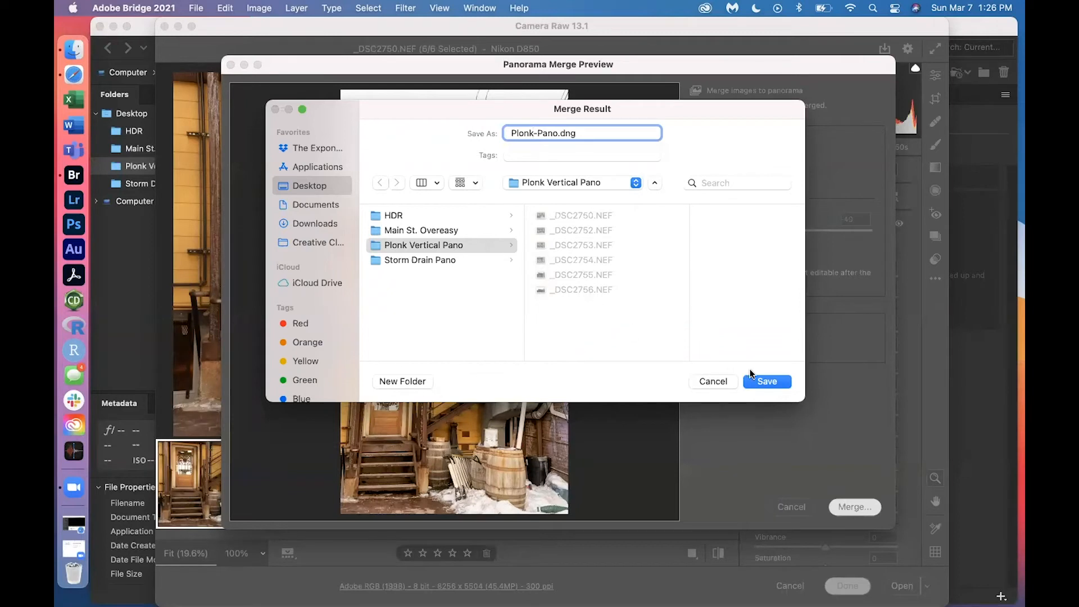
left_click(764, 381)
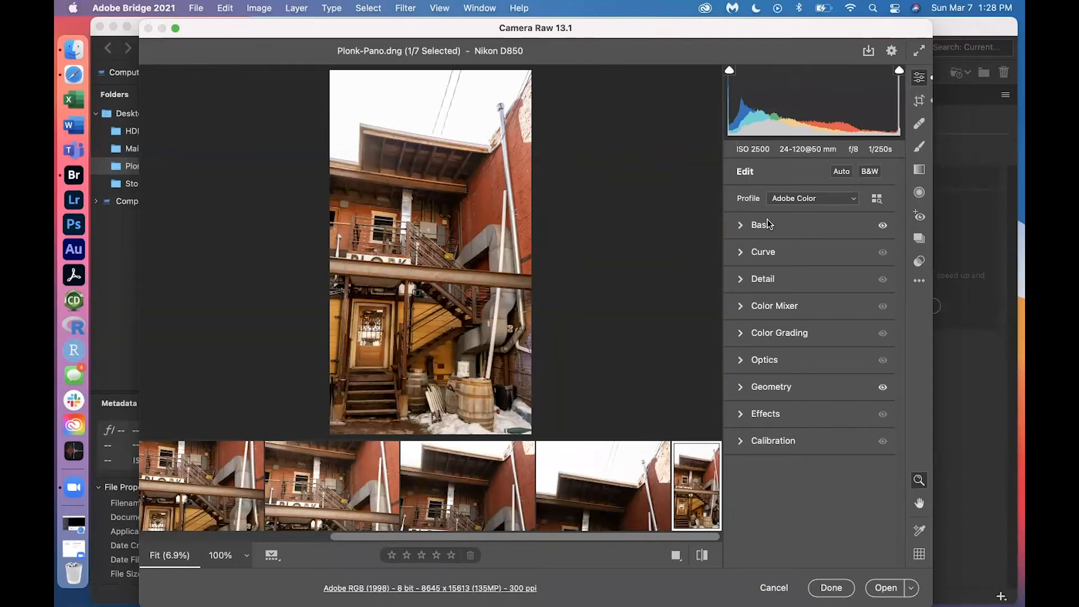
In the panorama's Basic adjustments, set Contrast, Clarity and Dehaze to +6 each and Shadows to +31.
left_click(739, 227)
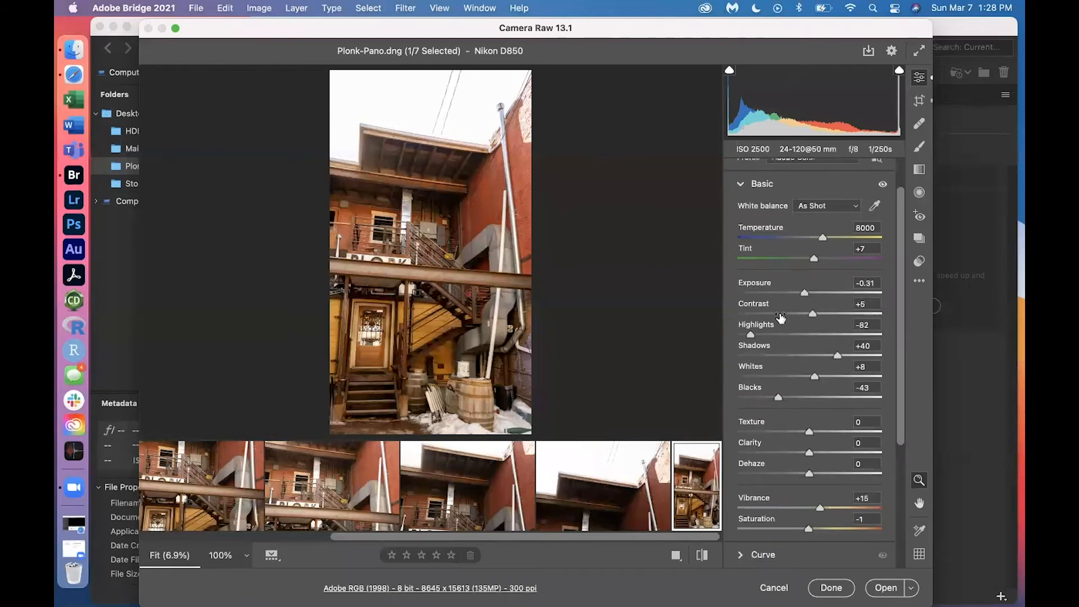
scroll(781, 318, "down", 5)
scroll(781, 318, "up", 5)
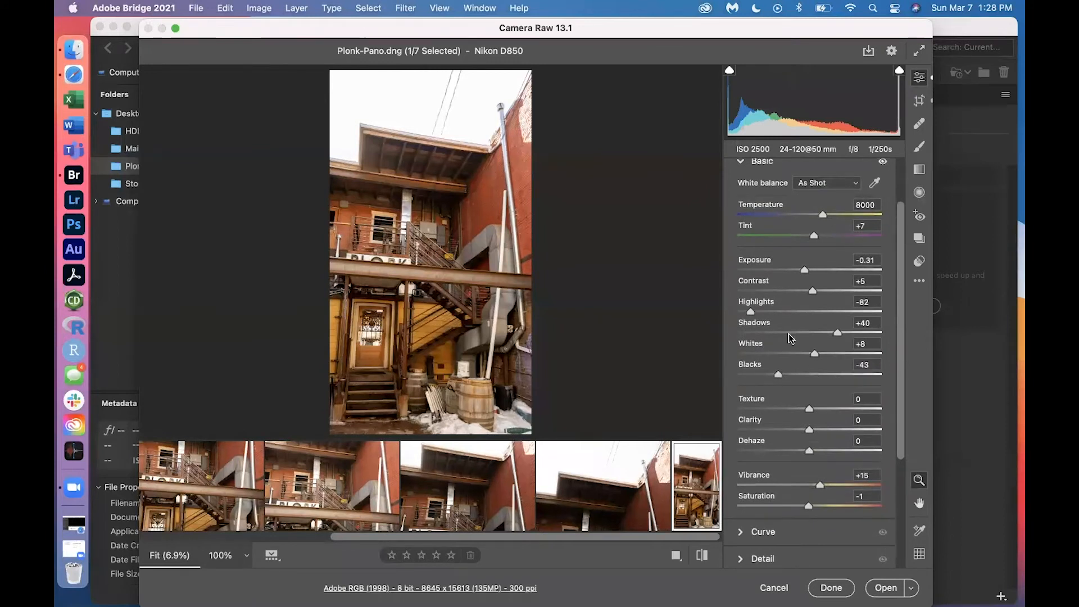
scroll(787, 332, "down", 1)
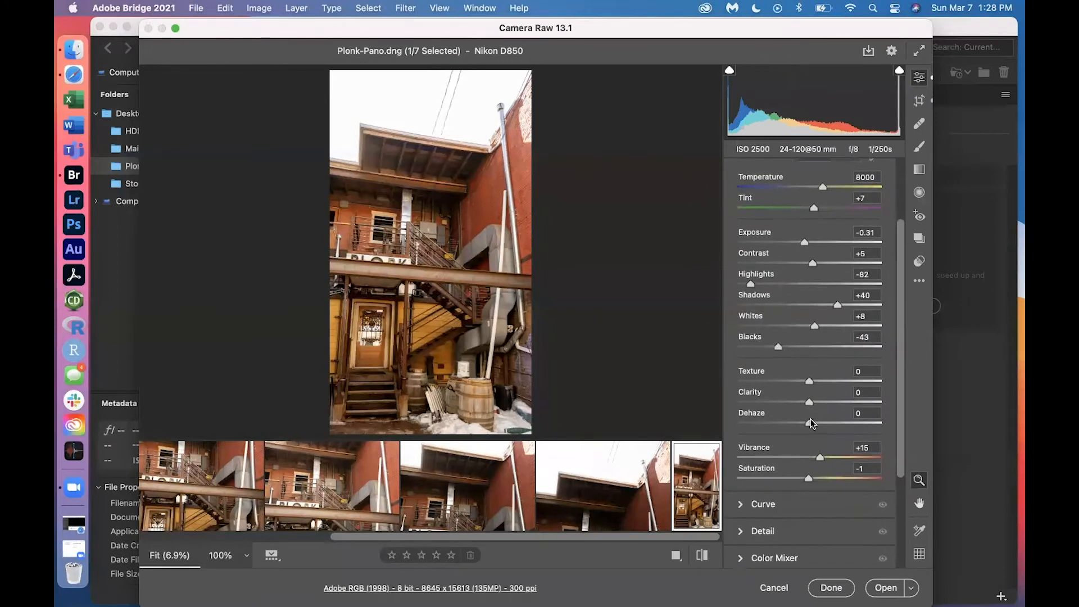
left_click(811, 260)
scroll(812, 262, "down", 1)
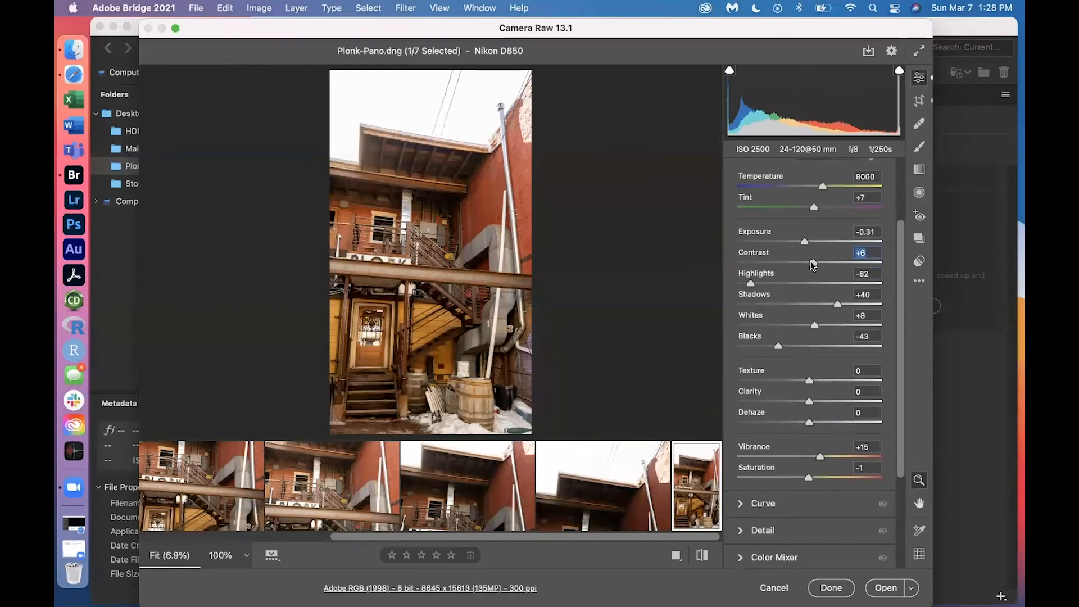
left_click_drag(809, 393, 813, 417)
scroll(811, 410, "up", 3)
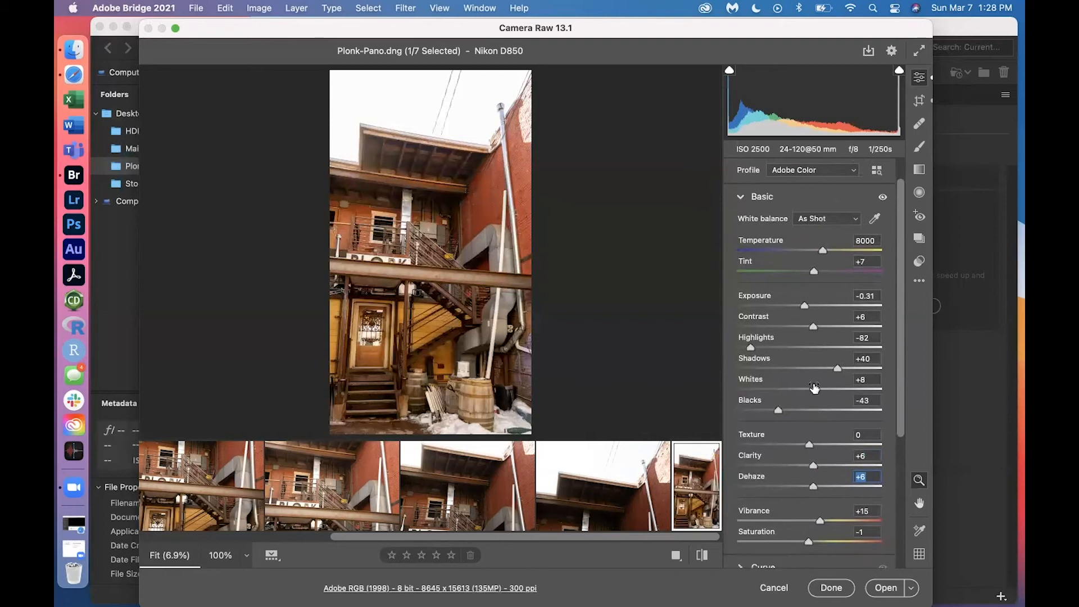
left_click_drag(835, 366, 832, 369)
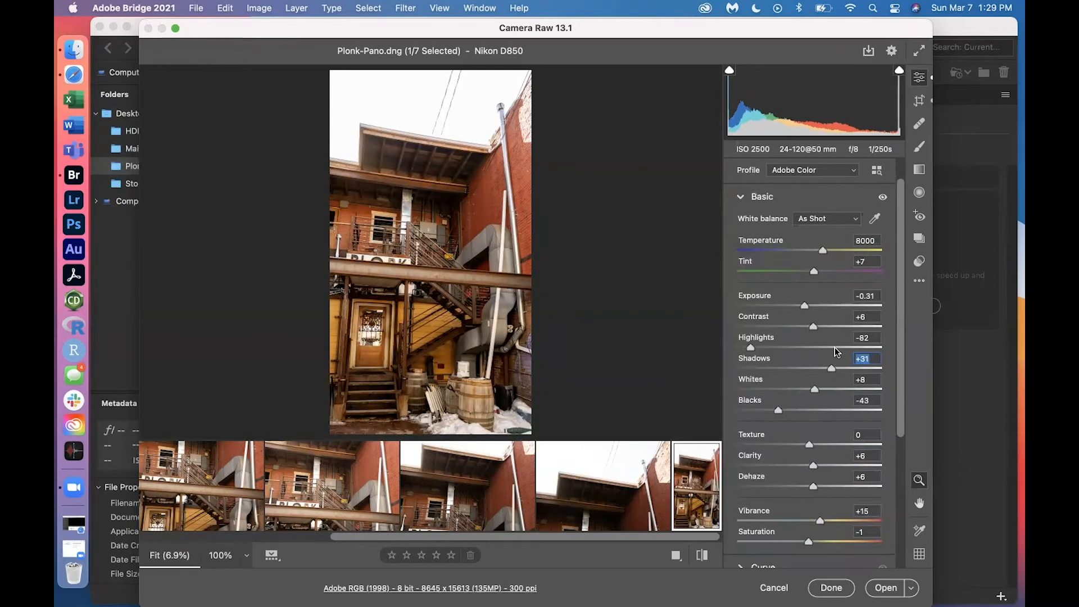
Draw a vertical Graduated Filter from the top edge of the sky down to the balcony above the PLONK sign.
left_click(920, 171)
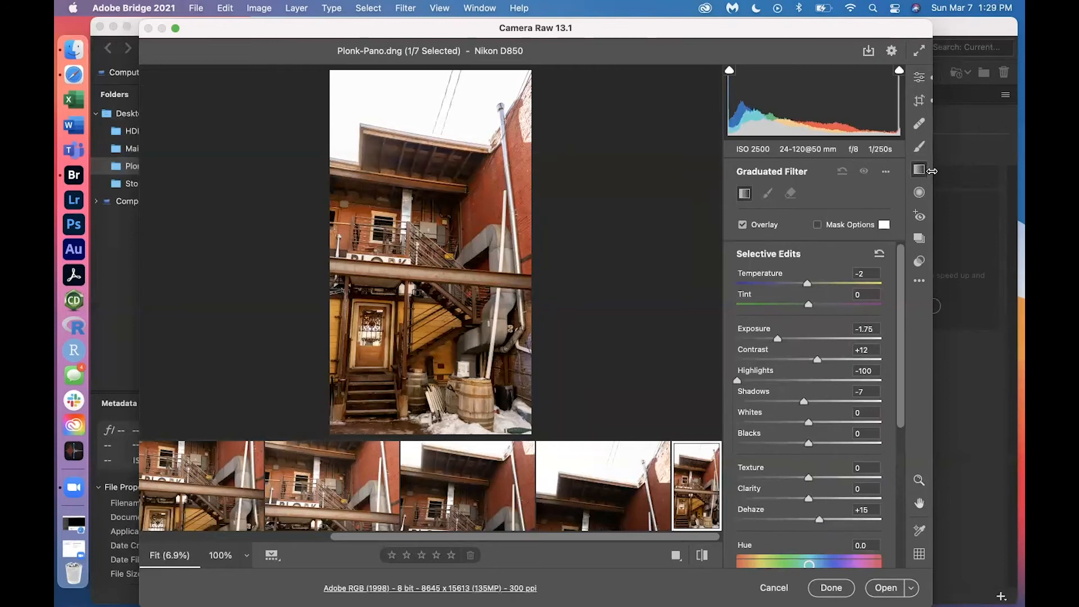
scroll(784, 281, "down", 5)
scroll(783, 294, "down", 1)
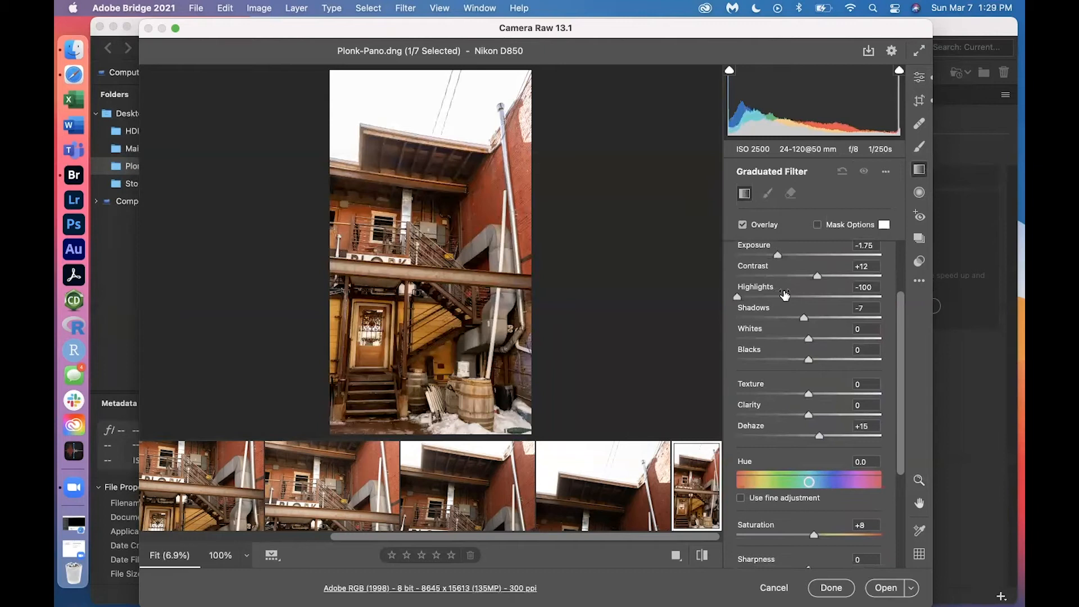
scroll(785, 294, "up", 4)
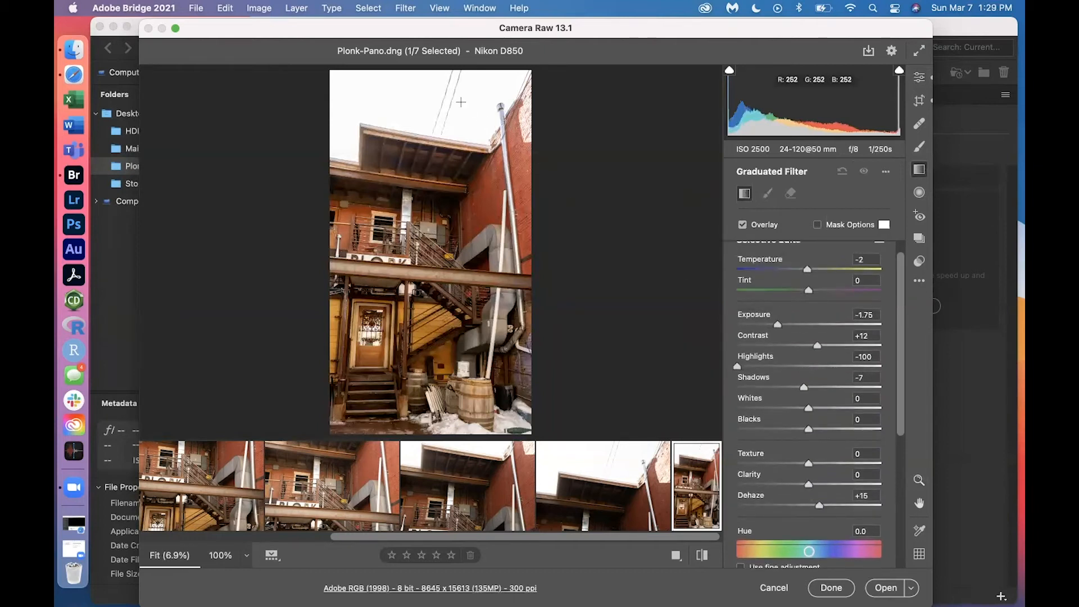
left_click_drag(424, 72, 424, 244)
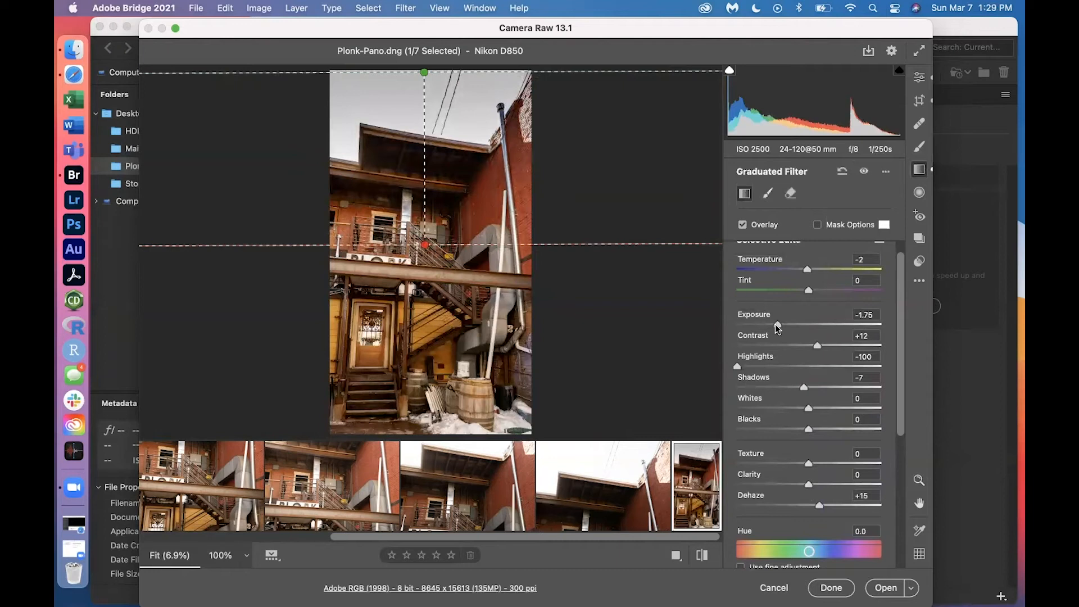
Try the filter's Exposure at -2.65, return it to -1.75, and shorten the gradient by raising its lower end slightly.
left_click_drag(776, 328, 761, 325)
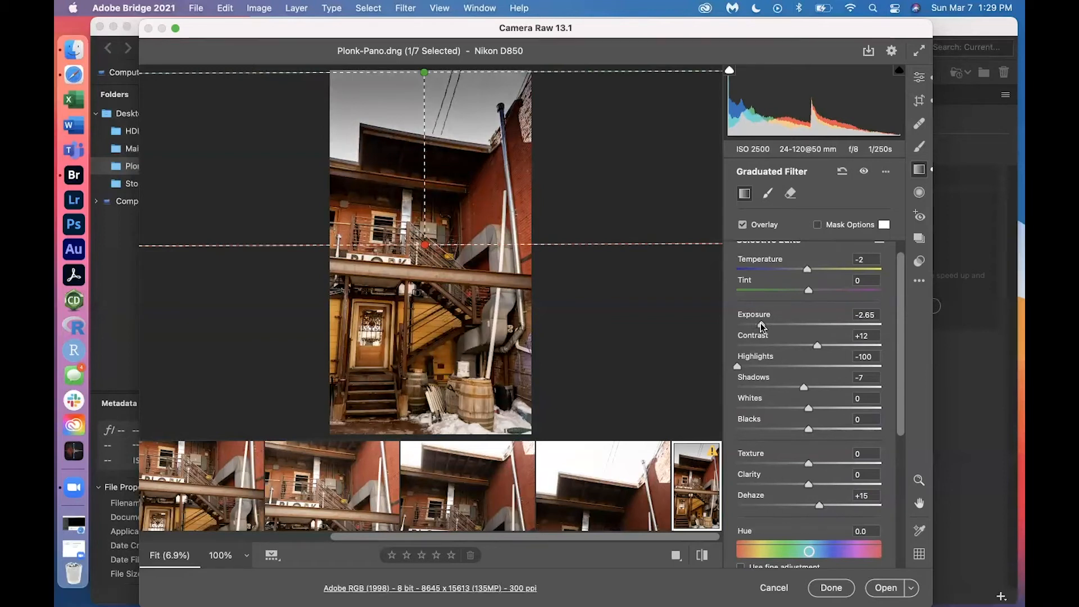
left_click_drag(760, 323, 773, 325)
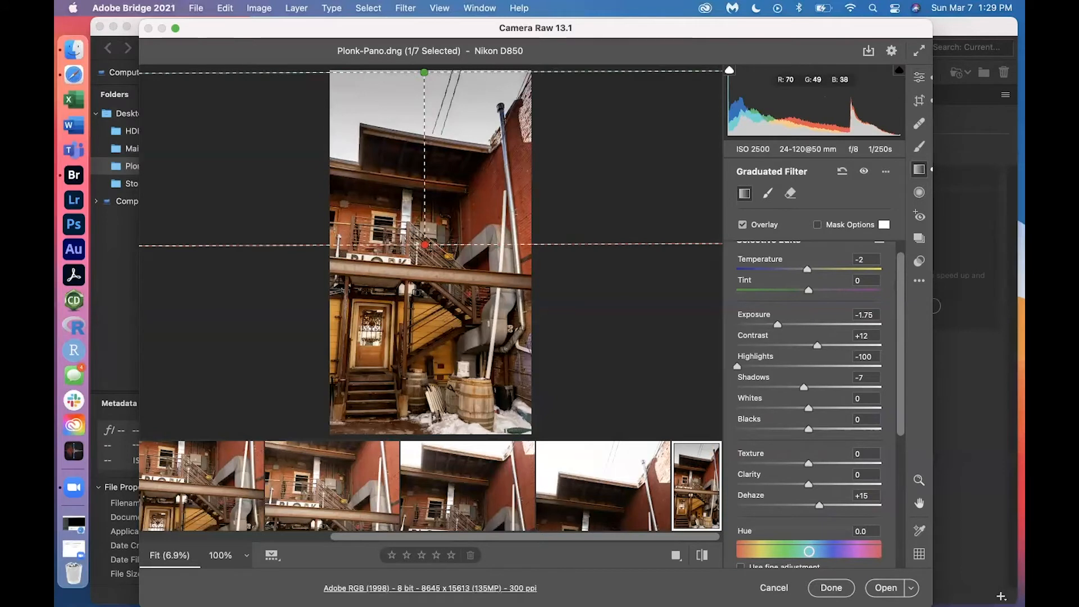
left_click_drag(425, 245, 425, 232)
Set the graduated filter's Range Mask to Luminance and enable Visualize Luminance Map.
scroll(789, 462, "down", 5)
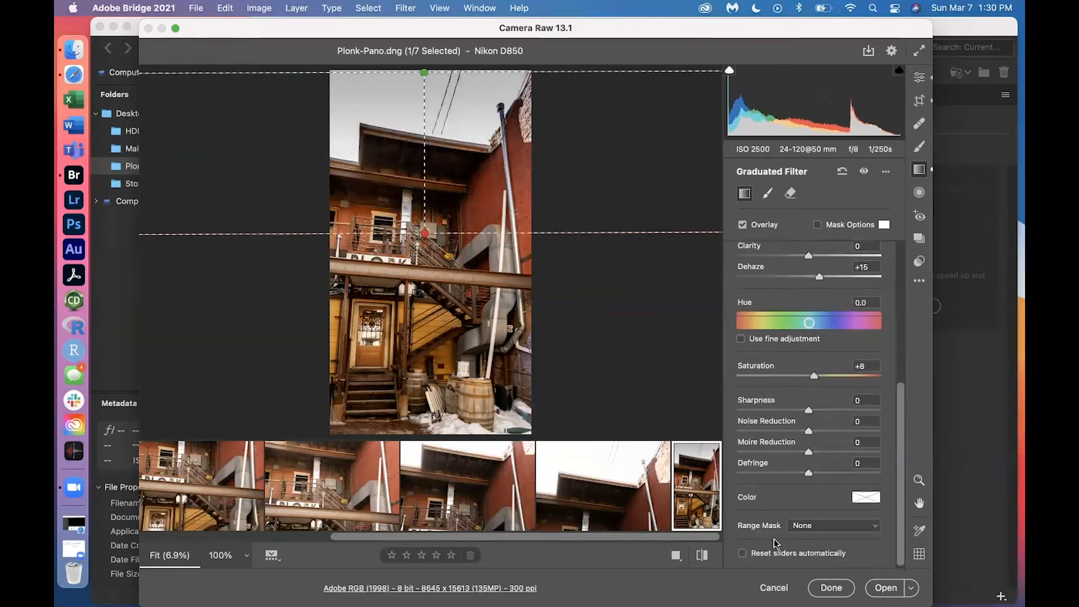
left_click(824, 525)
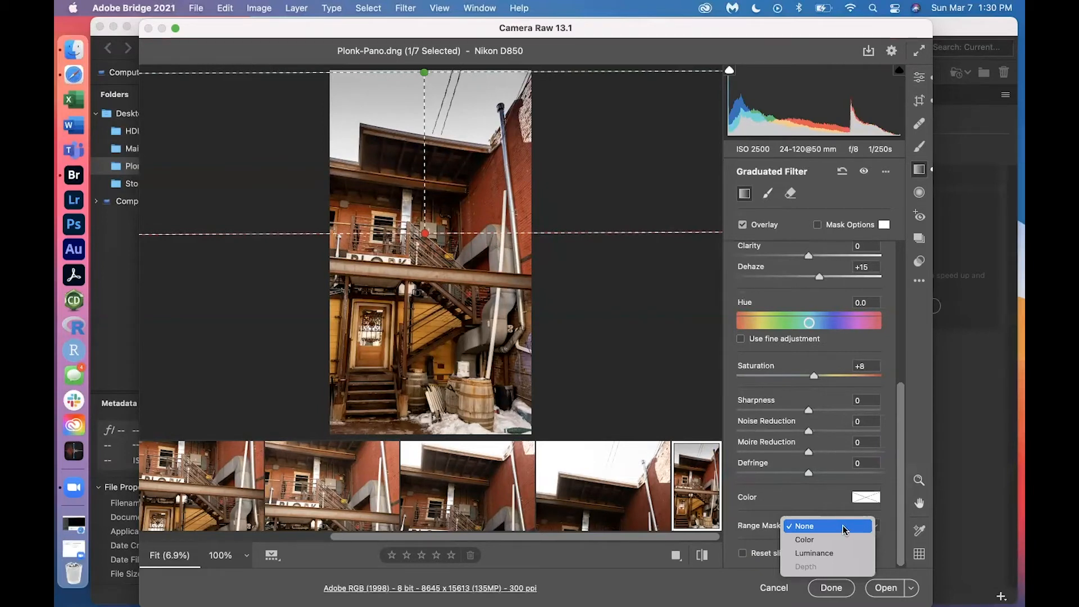
left_click(832, 554)
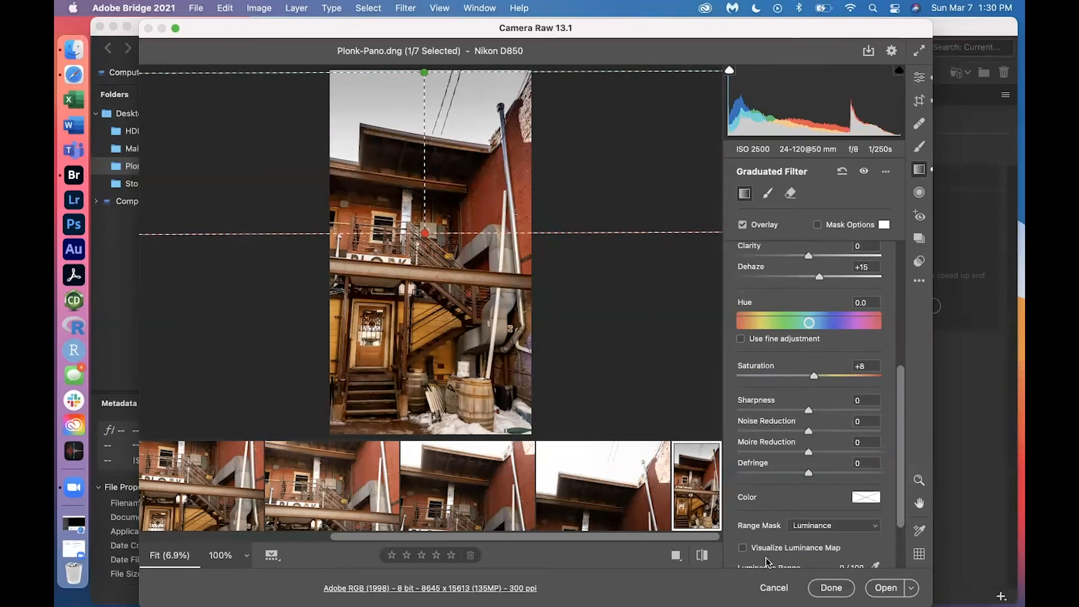
left_click(742, 548)
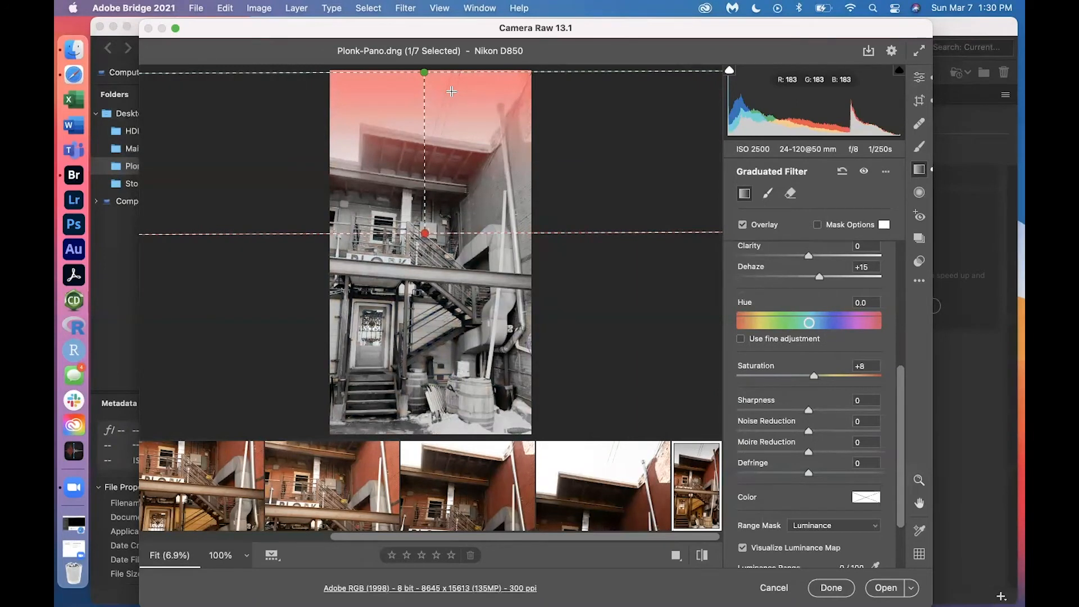
Restrict the filter mask to the bright sky by setting its Luminance Range to 57/100.
scroll(446, 222, "up", 3)
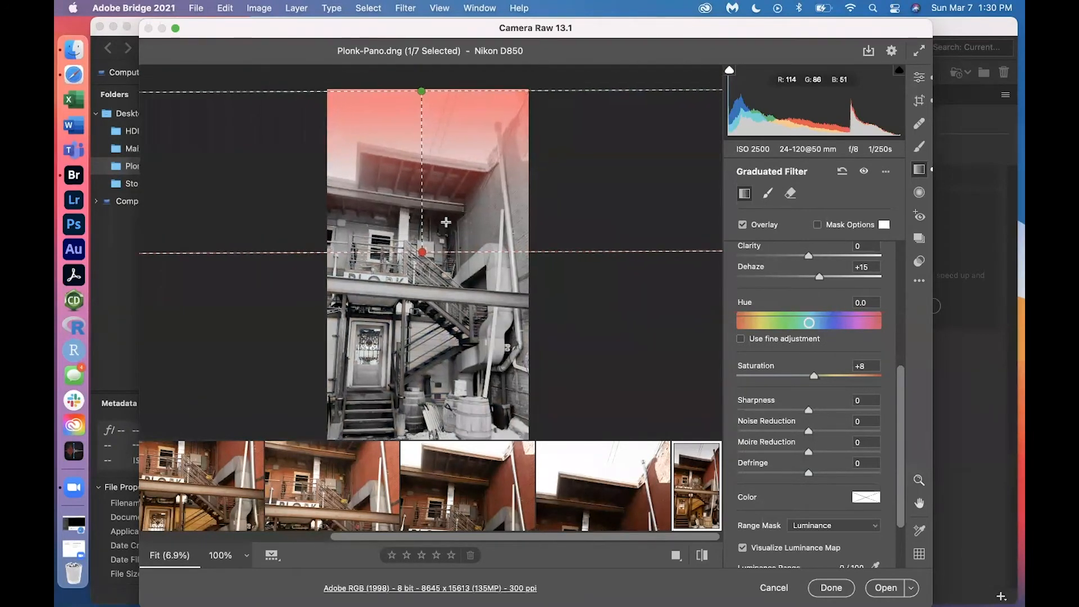
scroll(466, 319, "down", 4)
scroll(466, 320, "up", 2)
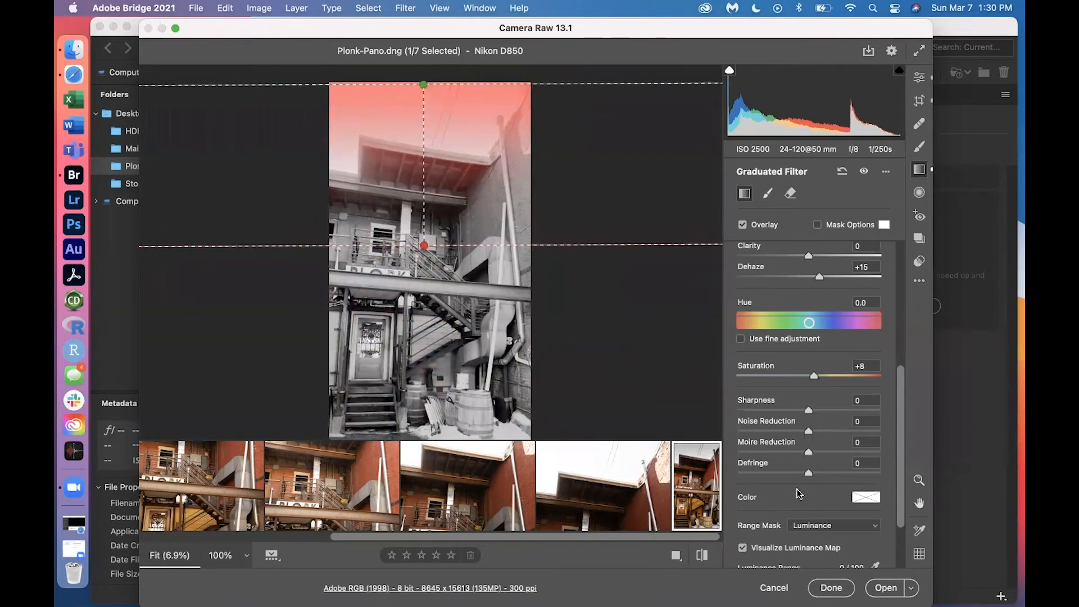
scroll(806, 527, "down", 3)
scroll(806, 527, "down", 1)
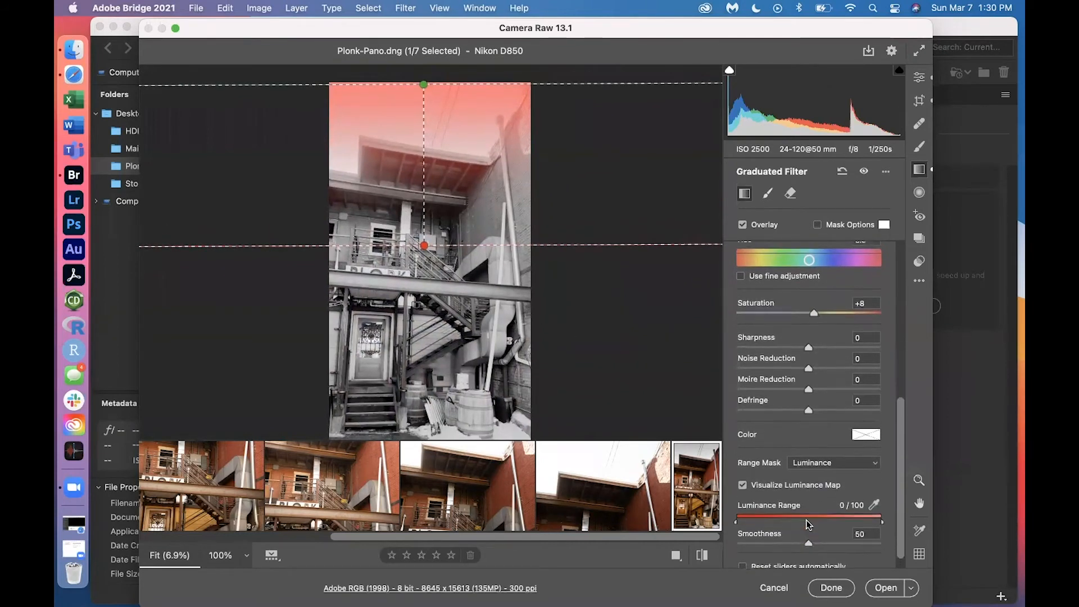
left_click_drag(737, 527, 809, 531)
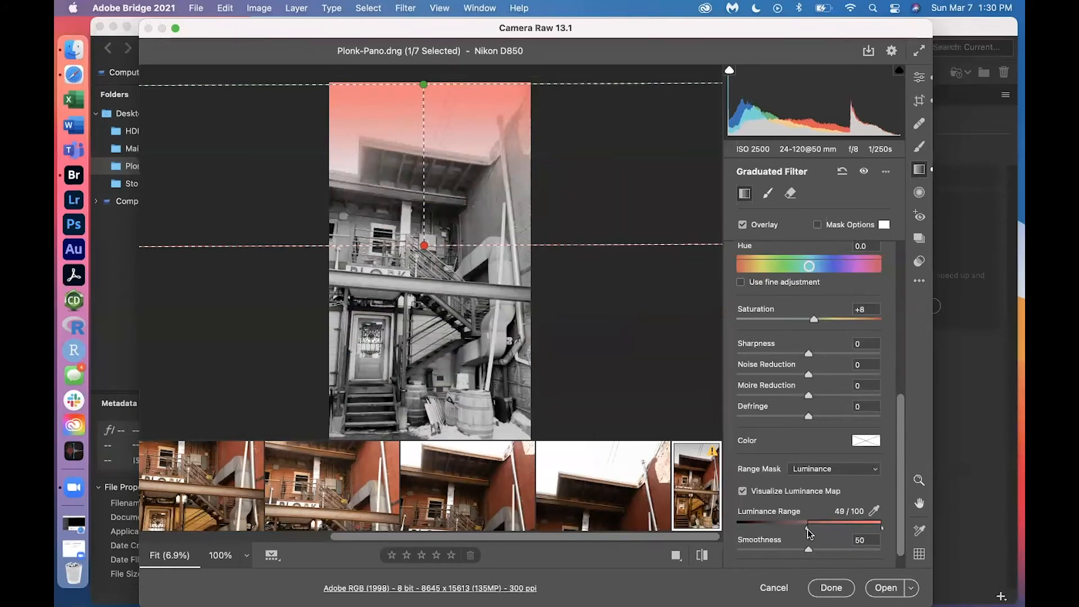
left_click_drag(809, 531, 803, 532)
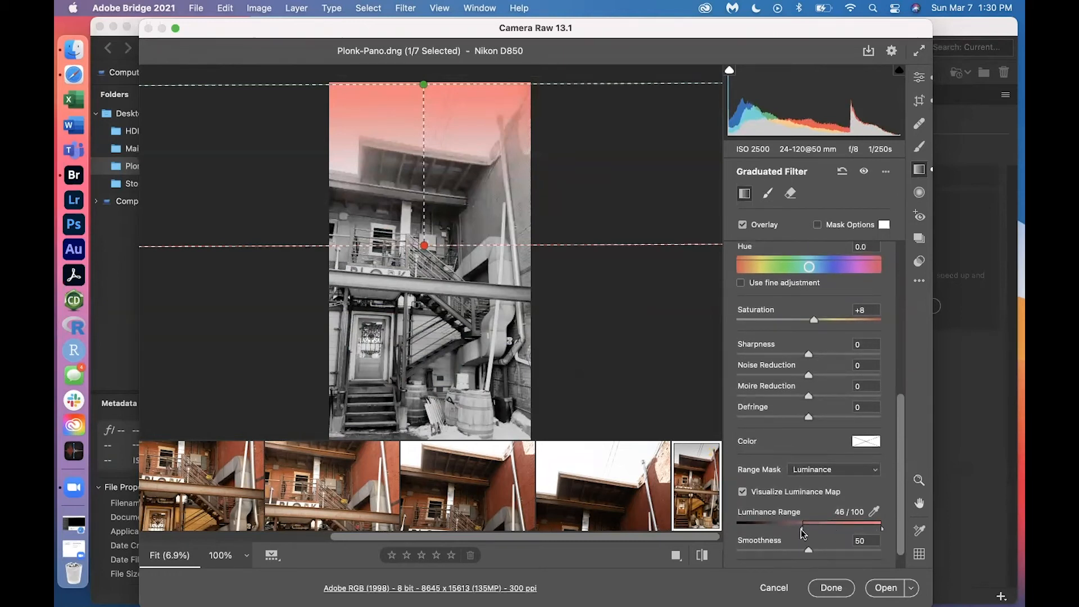
left_click_drag(802, 532, 816, 529)
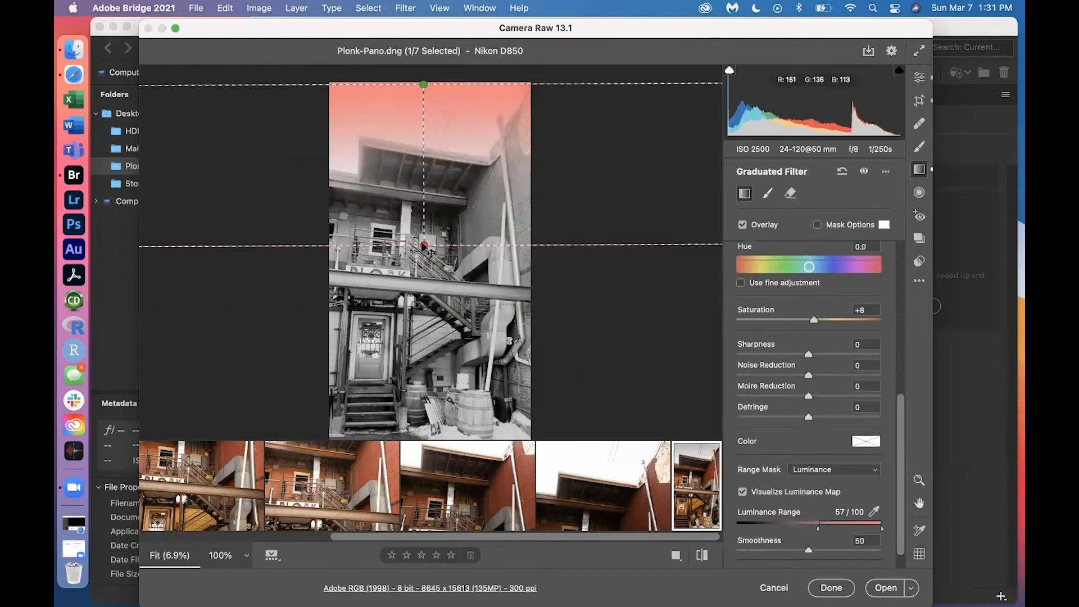
Extend the gradient's lower end slightly downward and set the graduated filter's Exposure to -1.85.
left_click_drag(425, 247, 422, 253)
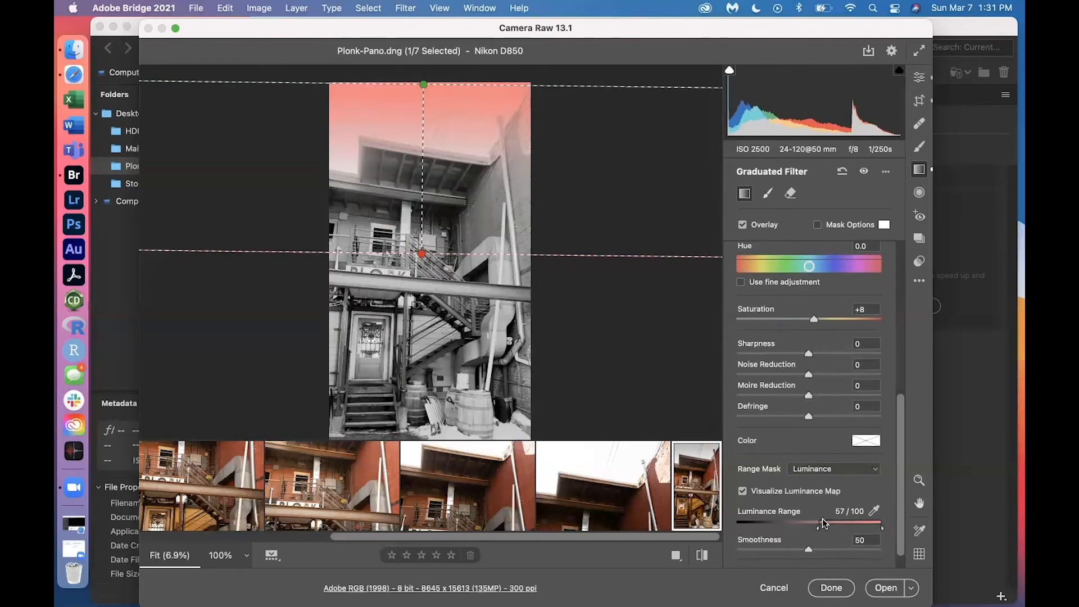
scroll(824, 522, "up", 2)
scroll(821, 518, "up", 10)
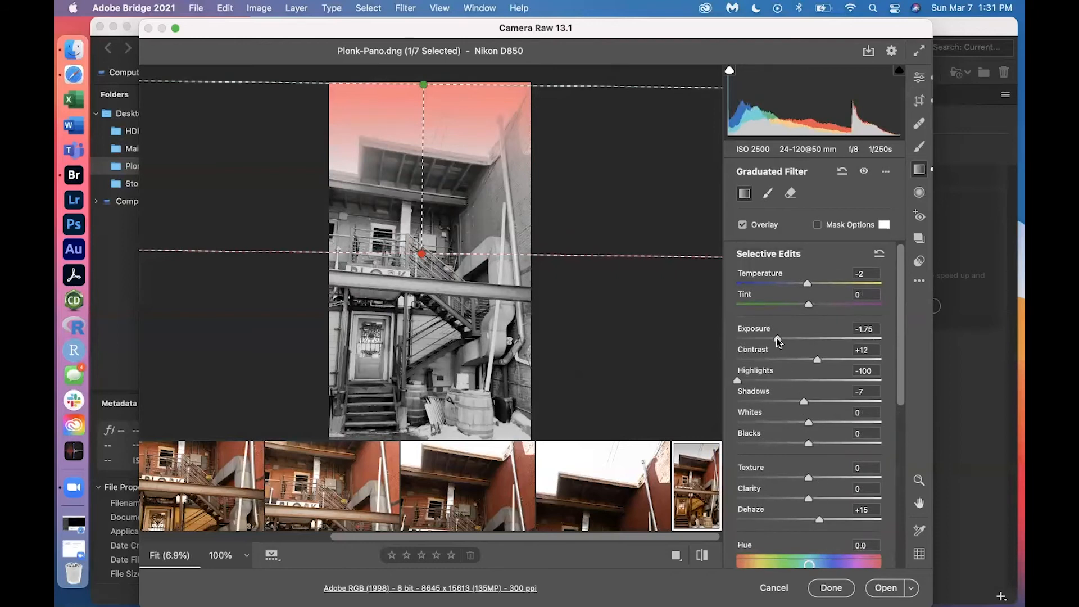
left_click_drag(778, 340, 774, 340)
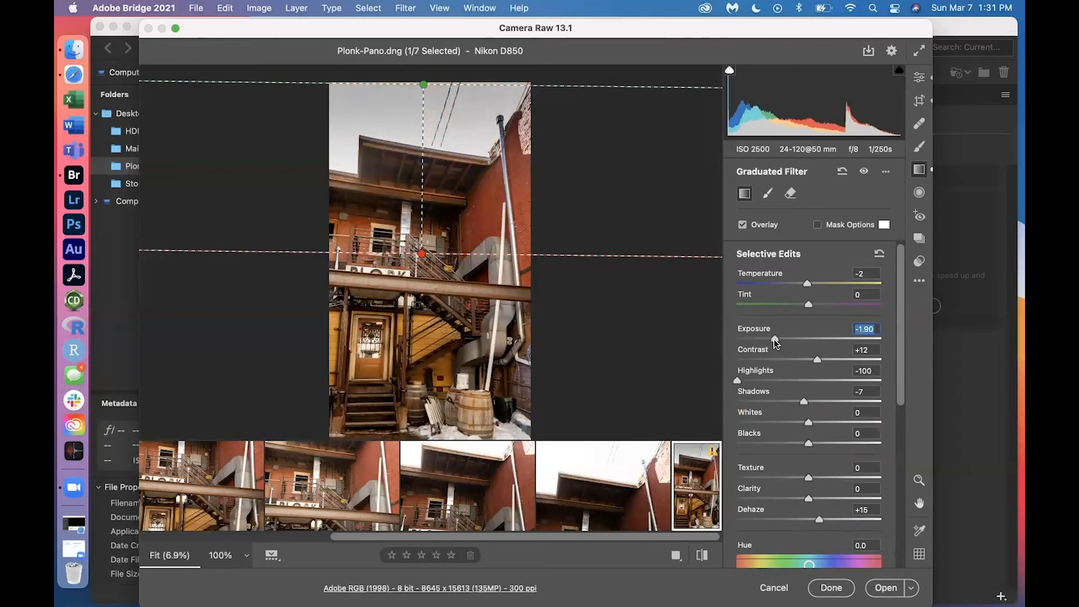
left_click_drag(775, 340, 777, 340)
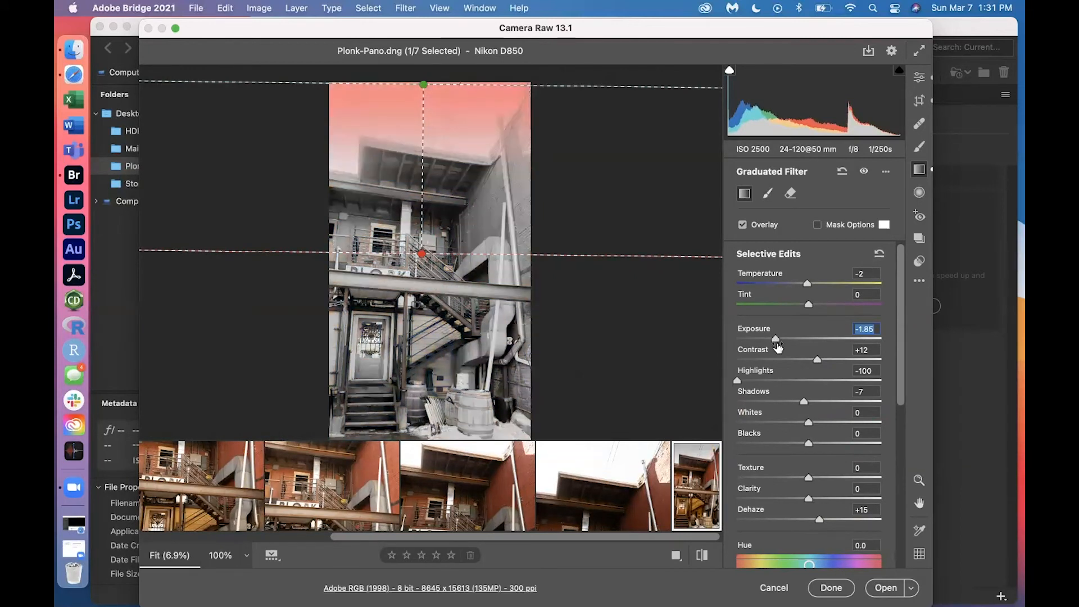
Return to the global Basic adjustments and set the panorama's Shadows to +37.
left_click(922, 80)
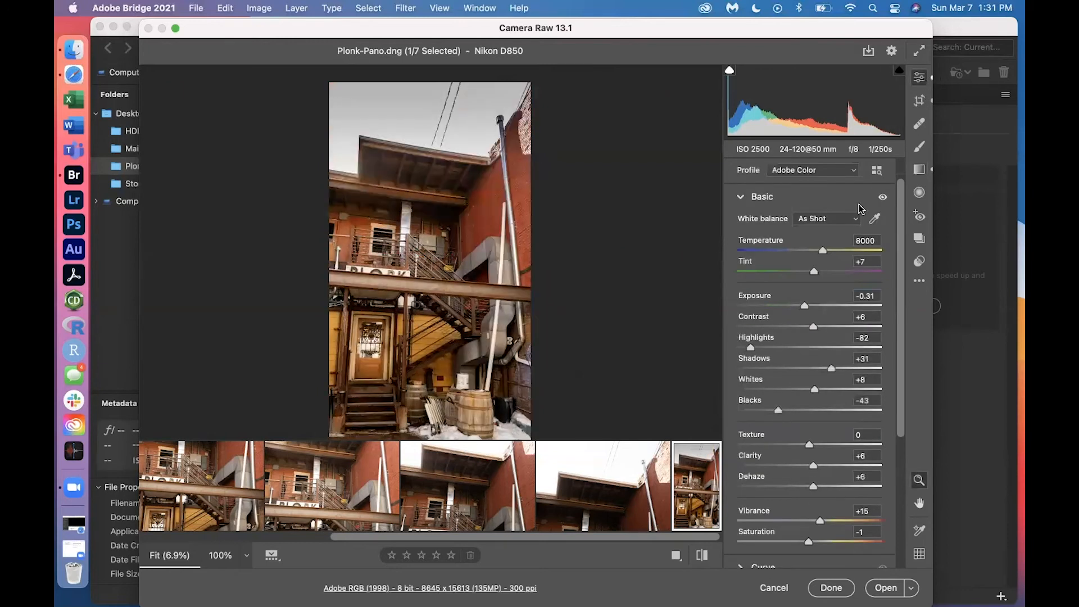
left_click_drag(829, 367, 831, 369)
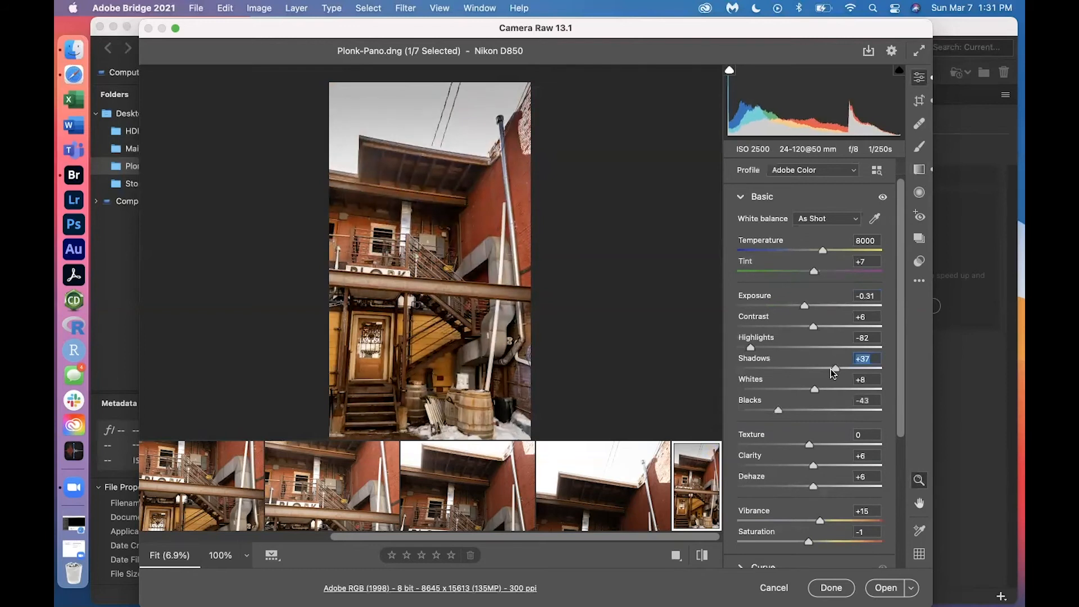
scroll(831, 369, "down", 3)
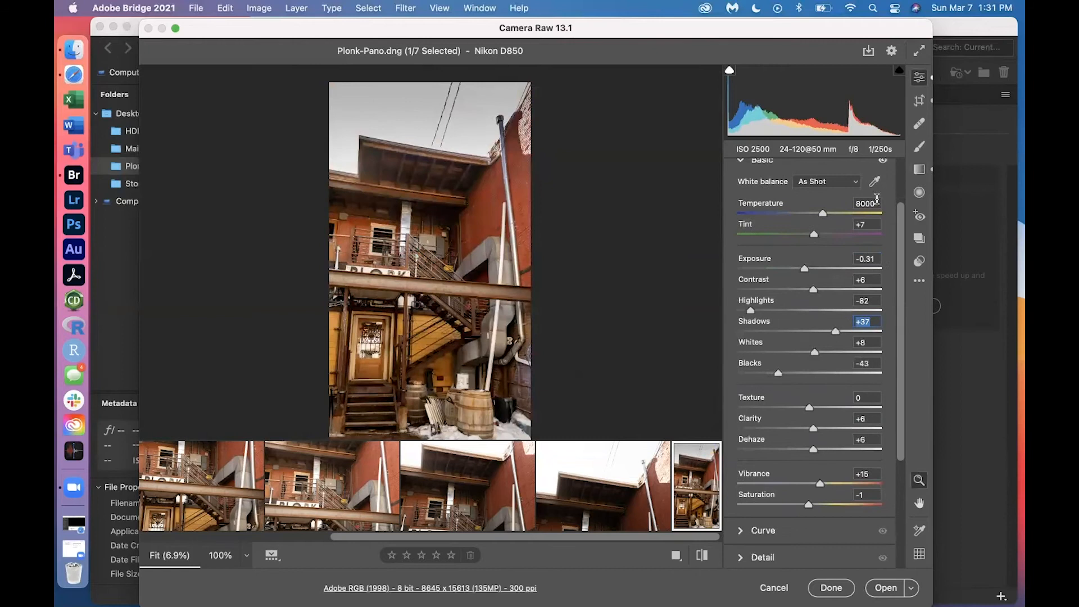
left_click(919, 170)
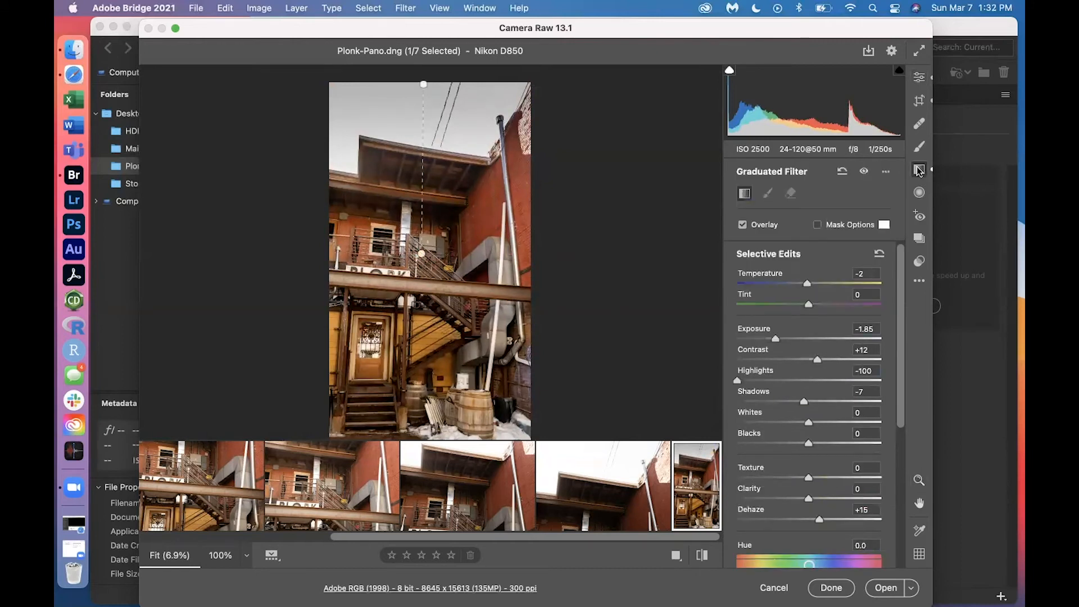
left_click(924, 78)
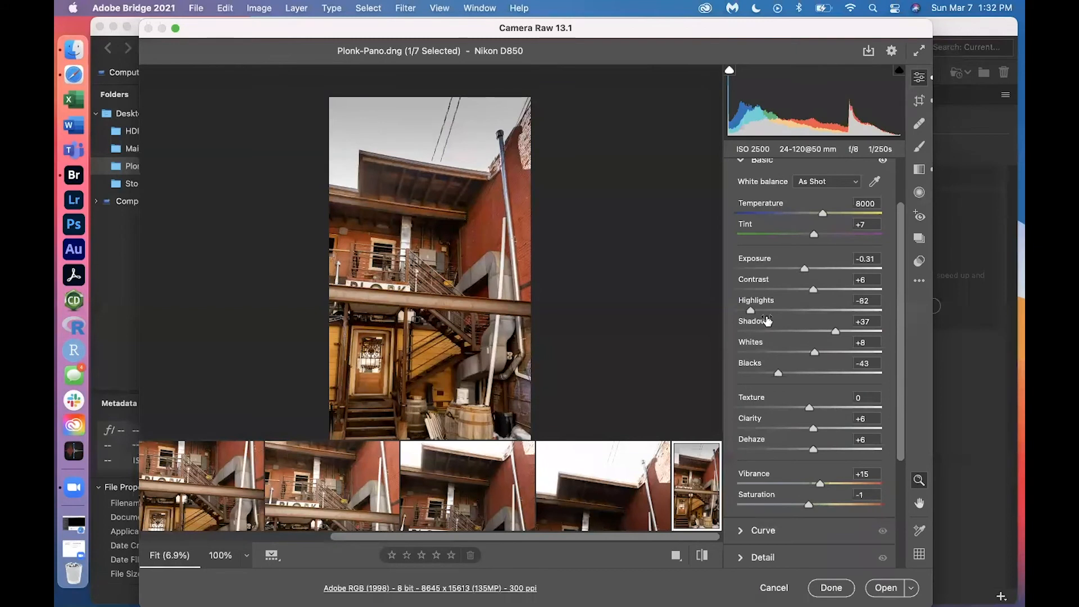
scroll(768, 320, "up", 1)
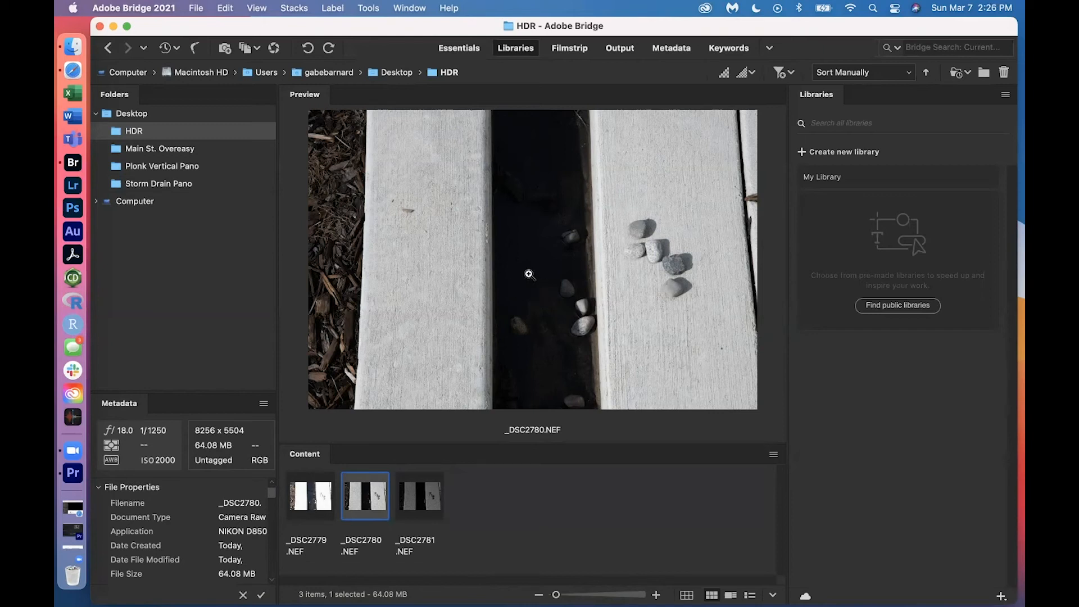
Preview and compare the three bracketed exposures _DSC2779, _DSC2780 and _DSC2781 in the HDR folder in Adobe Bridge.
left_click(426, 494)
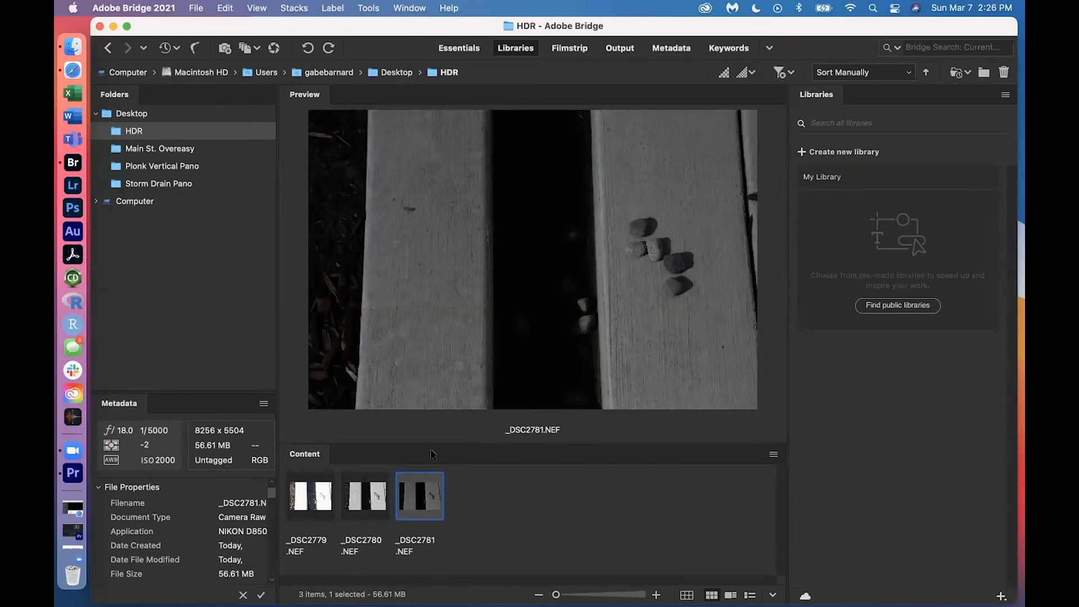
left_click(376, 493)
left_click(309, 498)
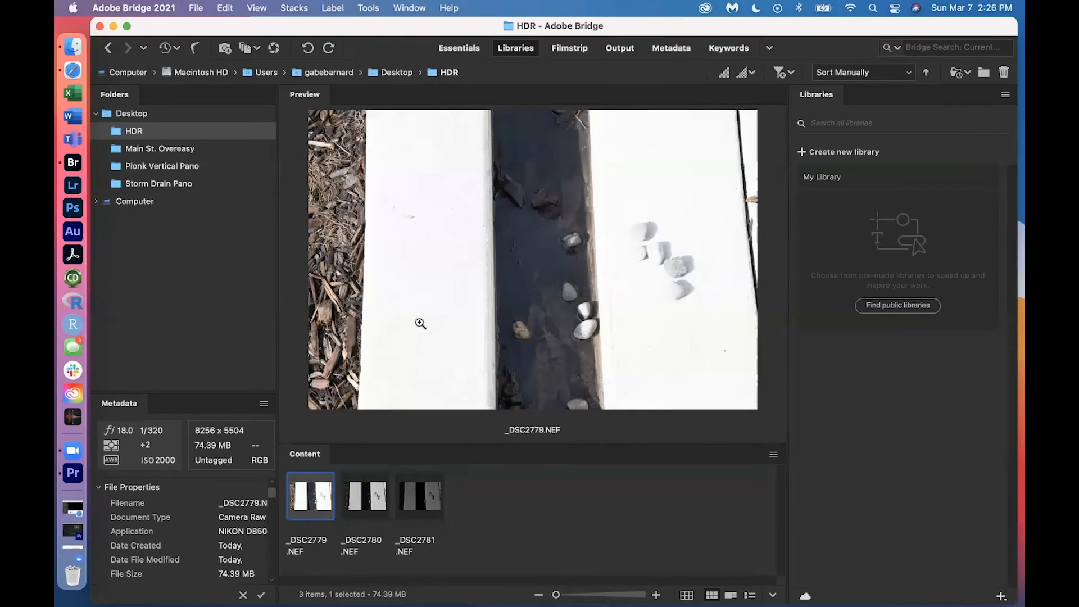
left_click(422, 508)
left_click(376, 508)
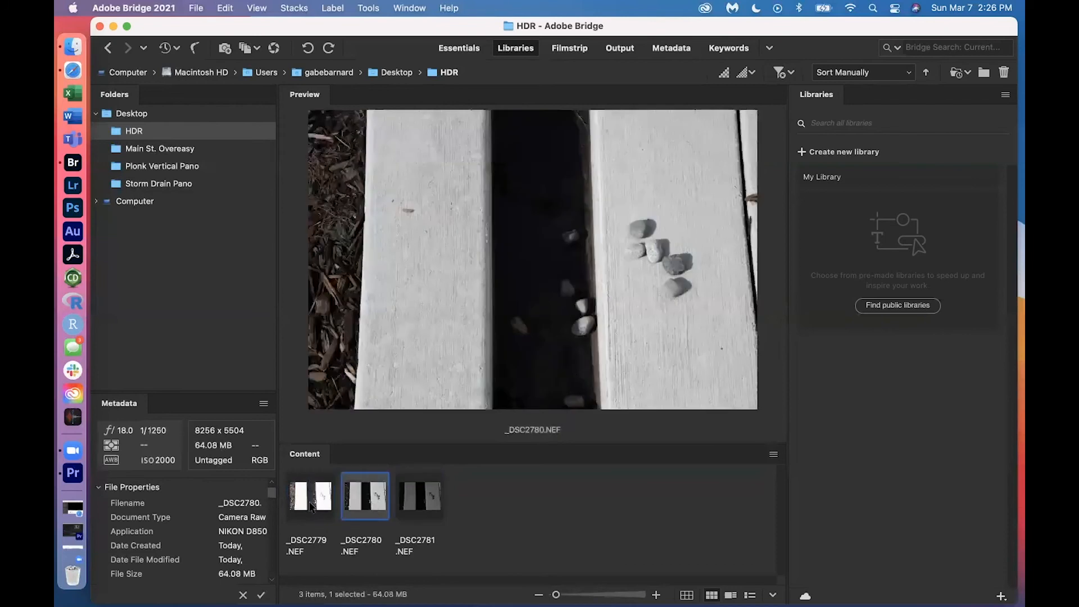
Select the three bracketed exposures _DSC2779, _DSC2780 and _DSC2781 together and open them in Camera Raw.
left_click(295, 505)
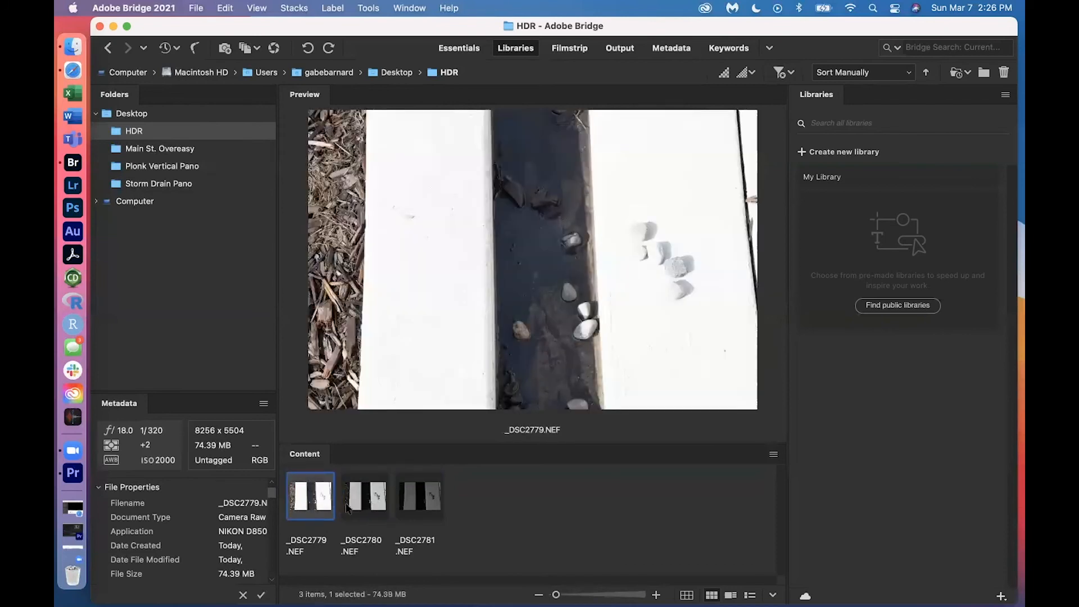
left_click(416, 505, "shift")
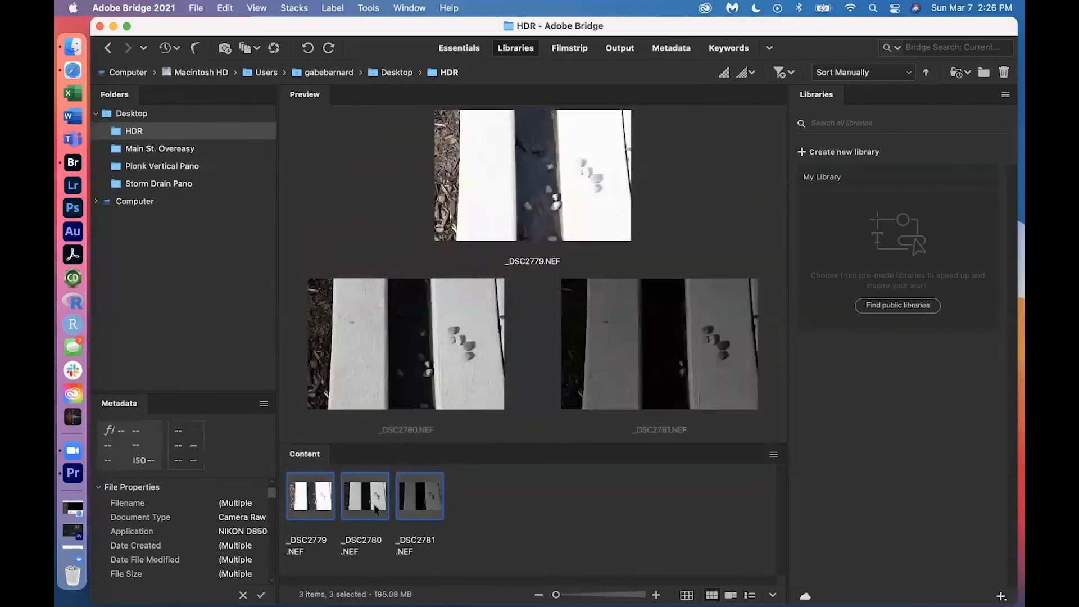
right_click(374, 508)
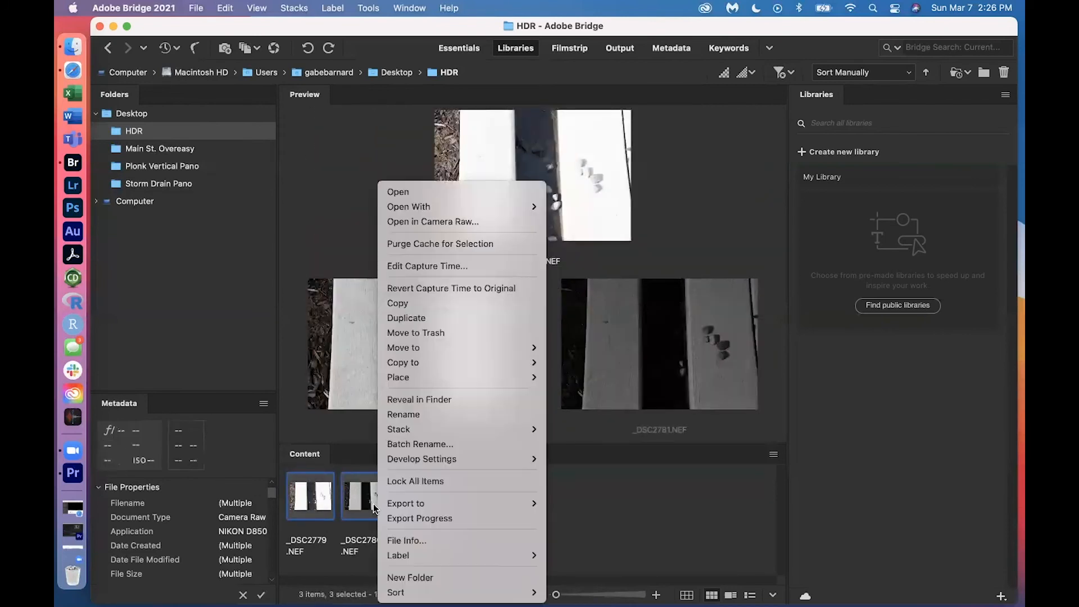
left_click(413, 224)
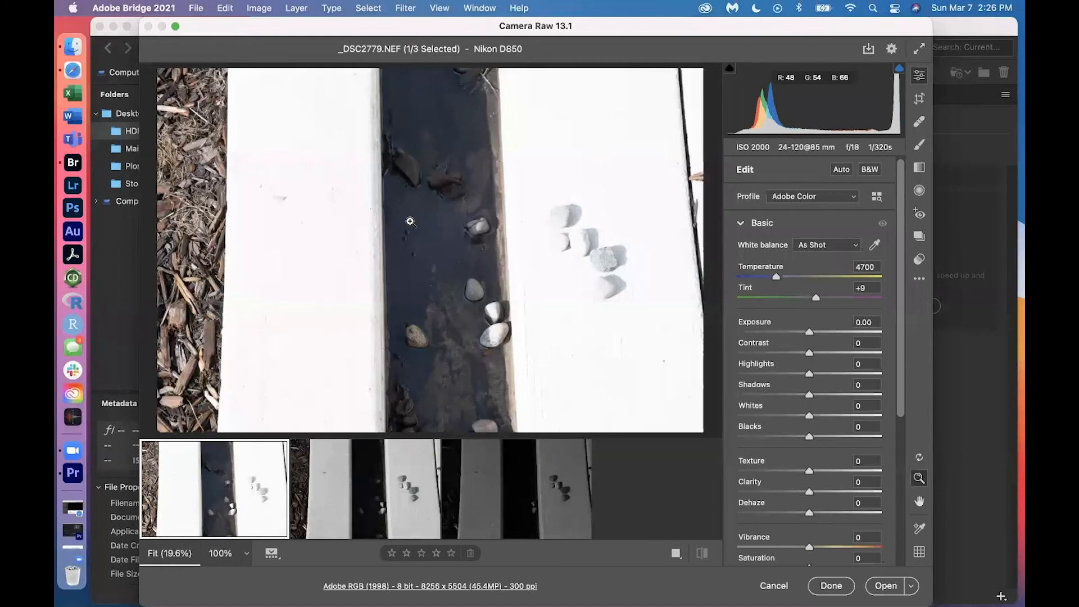
Select all three bracketed exposures in the filmstrip and start merging them to HDR.
mouse_move(467, 501)
key("shift")
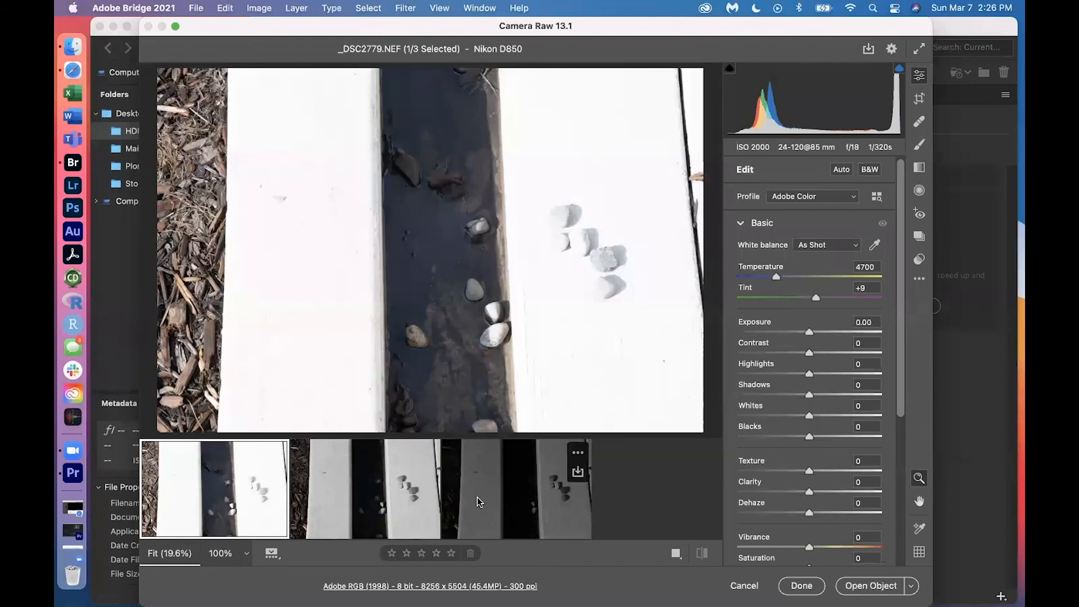
left_click(487, 489, "shift")
right_click(486, 490)
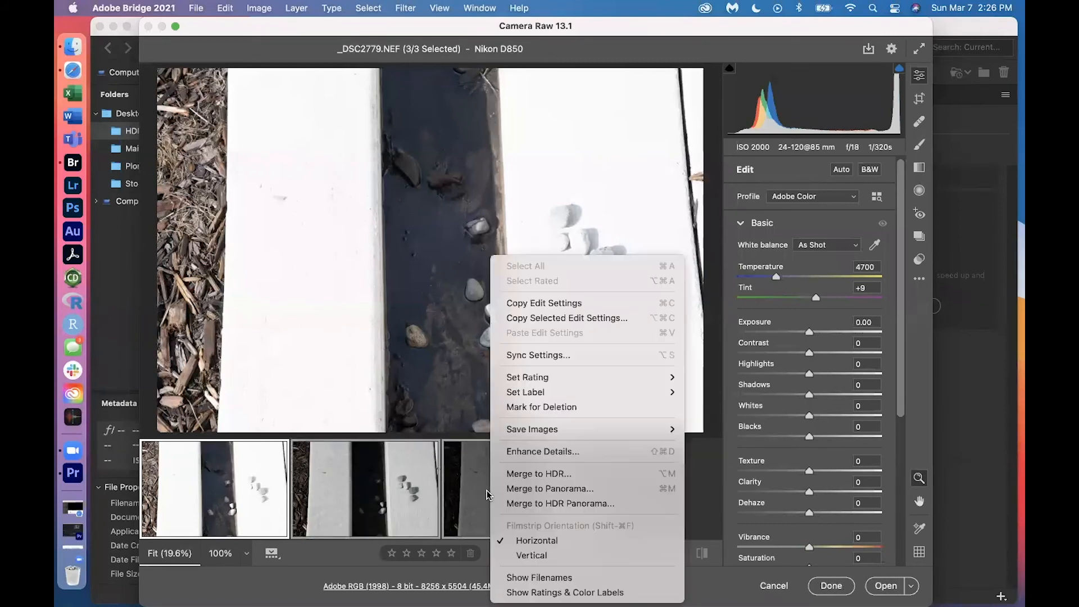
left_click(528, 473)
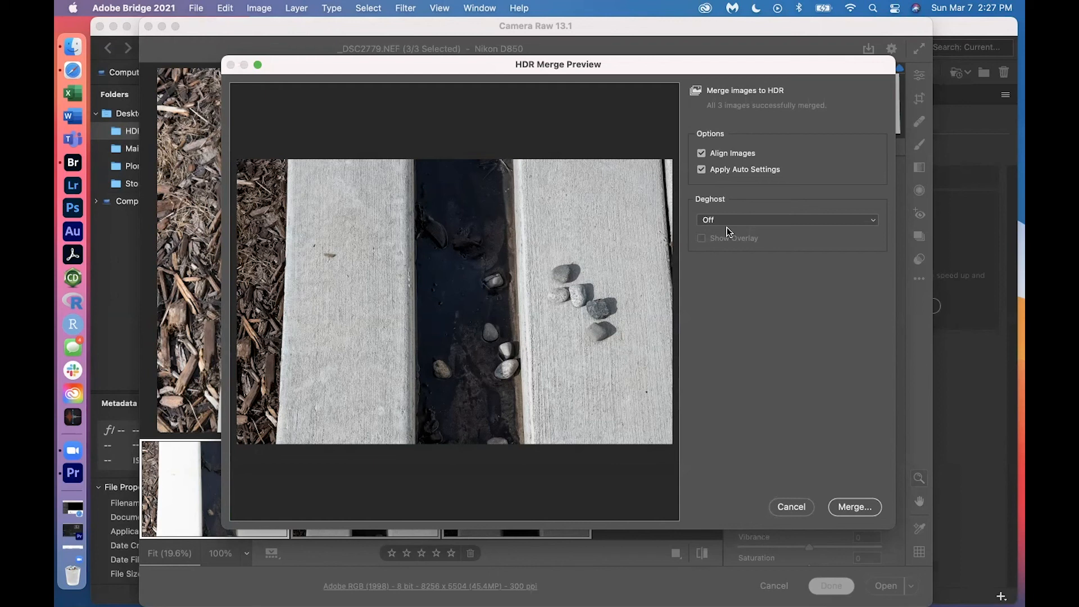
Keep Deghost set to Off, merge the exposures, and save the result as StormDrain-HDR.dng in the HDR folder.
left_click(768, 221)
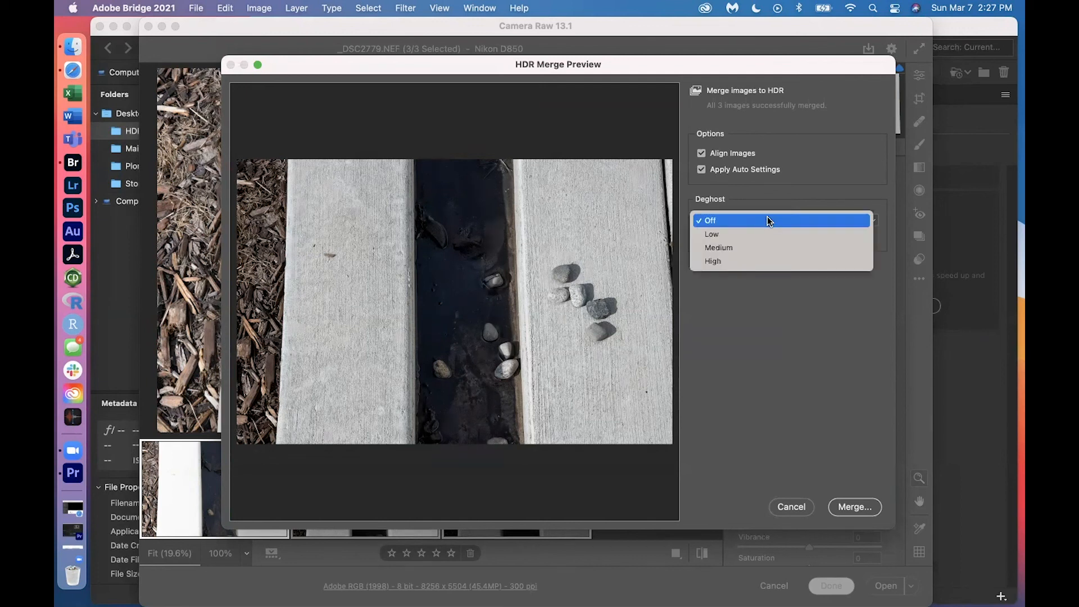
left_click(768, 220)
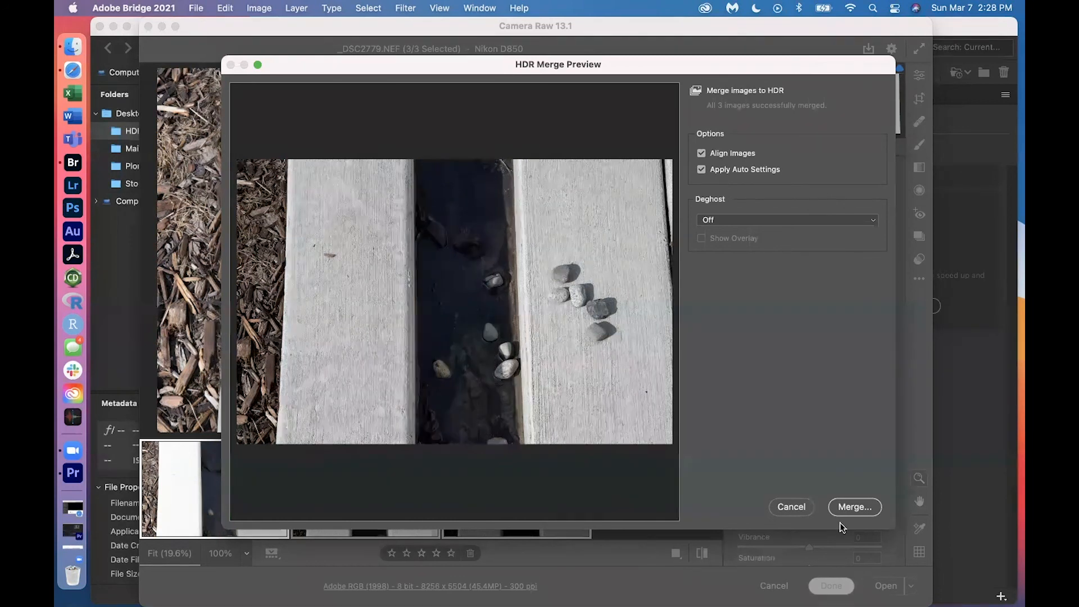
left_click(872, 504)
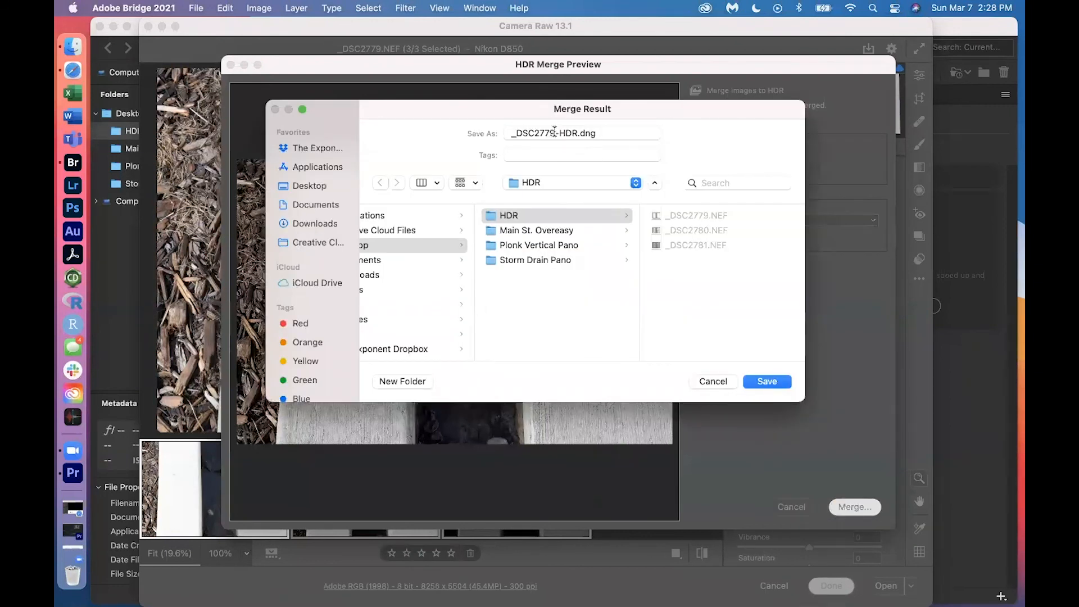
left_click(554, 131)
type("StormDrai")
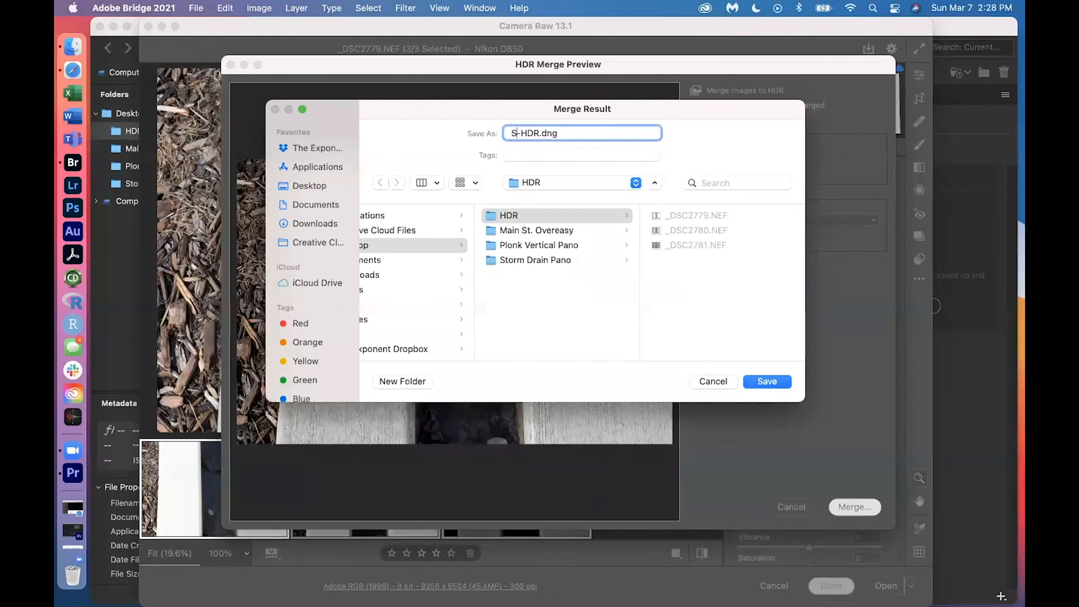
type("n")
left_click(765, 382)
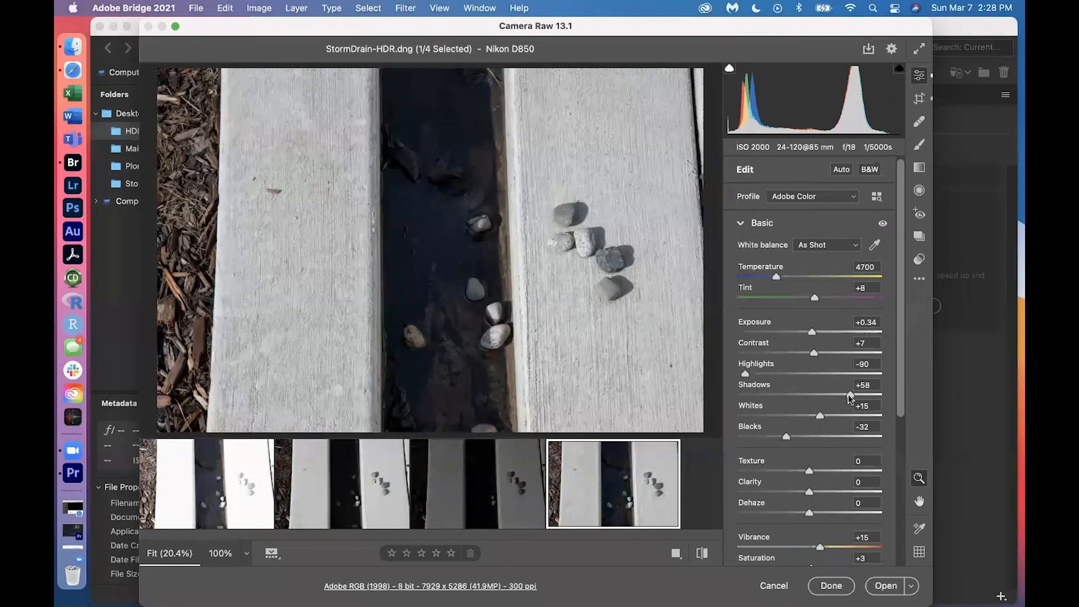
Adjust the merged HDR image's tones to Contrast +14, Highlights -20, Shadows +69 and Dehaze +9.
left_click_drag(852, 393, 858, 397)
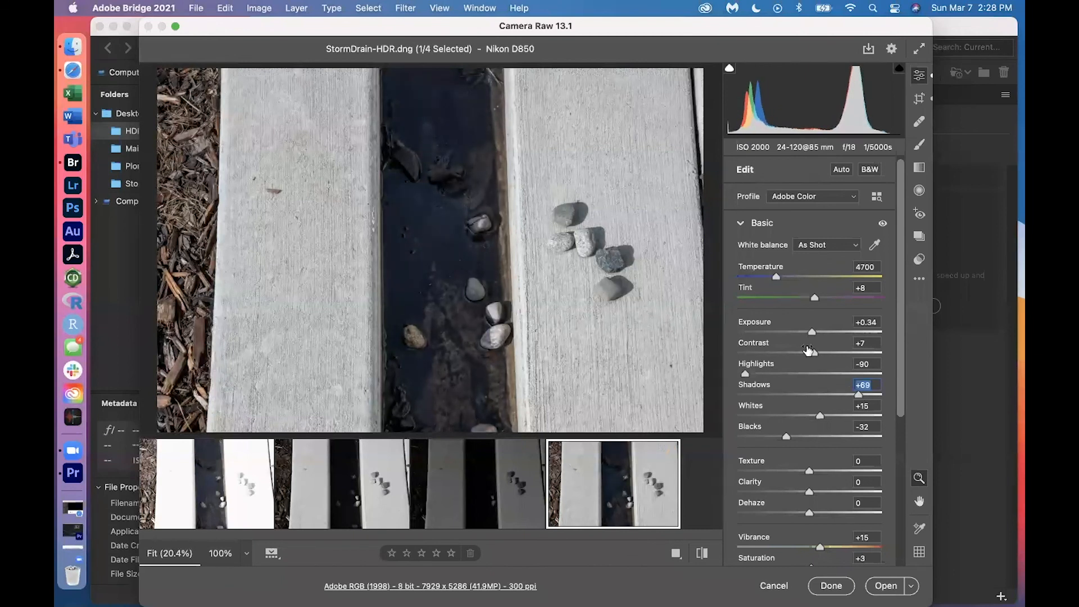
left_click_drag(745, 373, 781, 373)
left_click_drag(788, 374, 817, 402)
scroll(805, 420, "down", 4)
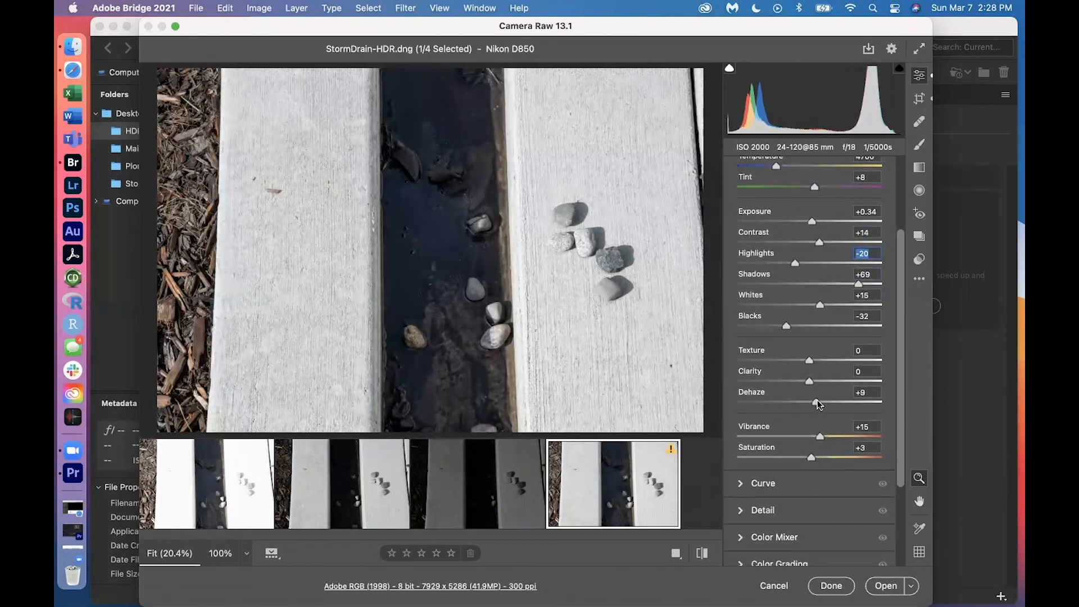
left_click_drag(809, 360, 811, 383)
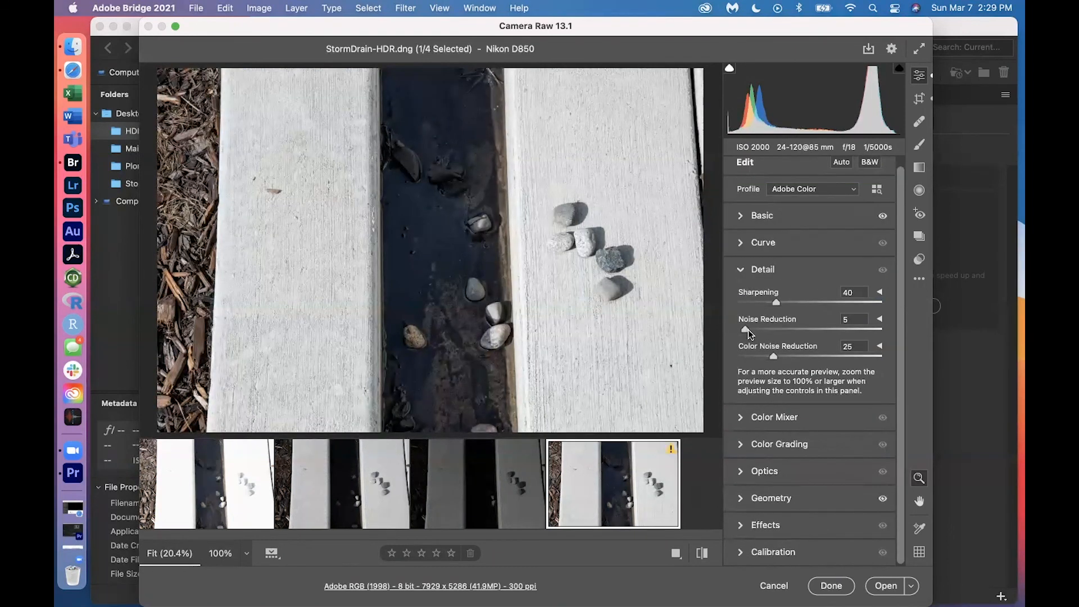
Set the HDR image's Noise Reduction to about 22 and Sharpening to about 45, and finish the Camera Raw edits.
left_click_drag(751, 329, 763, 329)
left_click_drag(765, 332, 769, 332)
left_click_drag(776, 302, 785, 304)
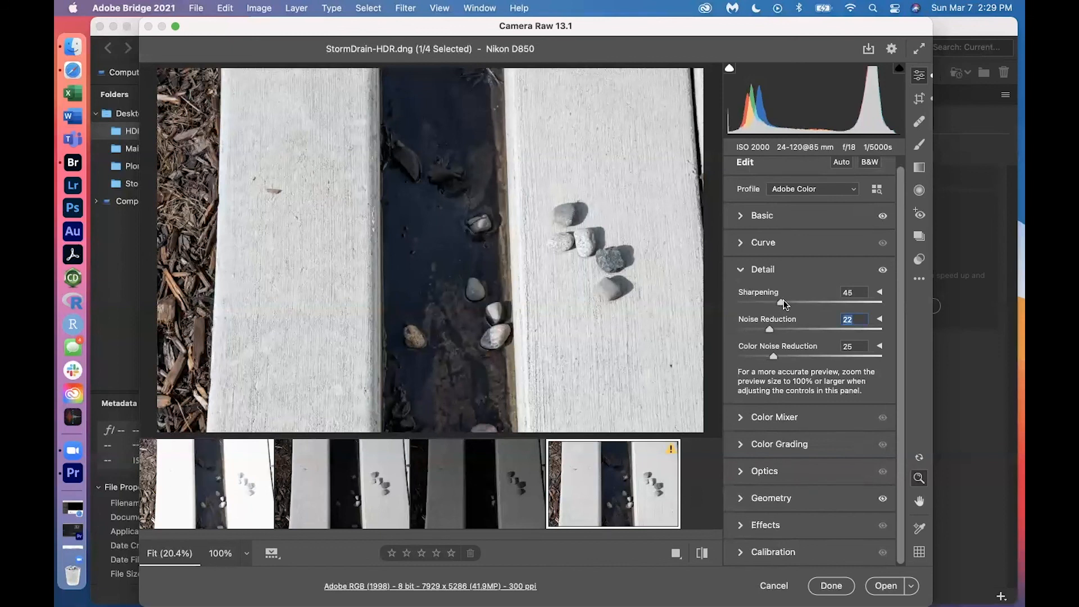
left_click(774, 329)
left_click(830, 587)
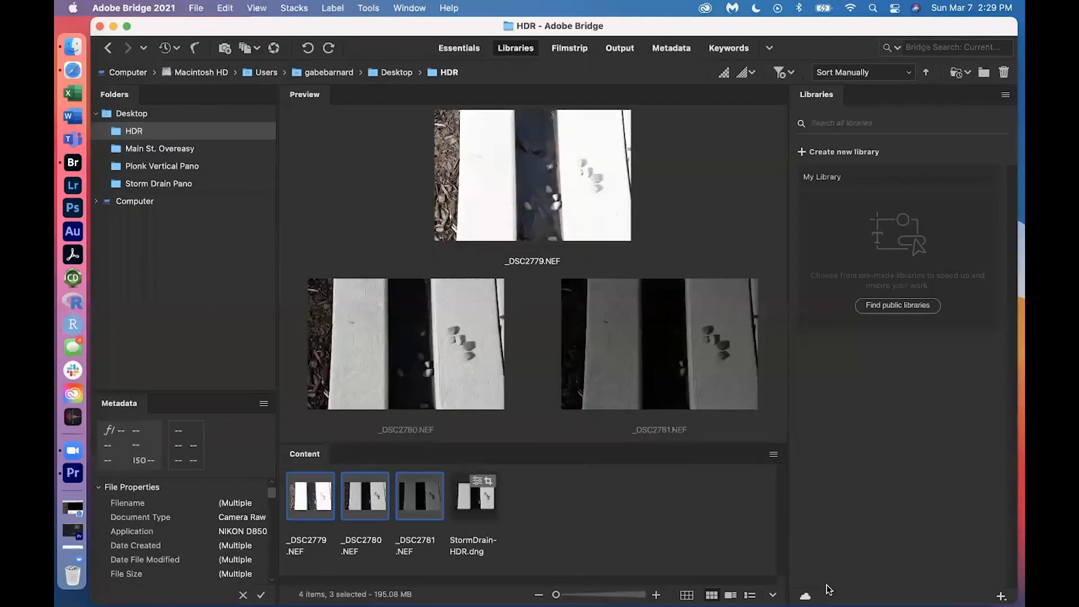